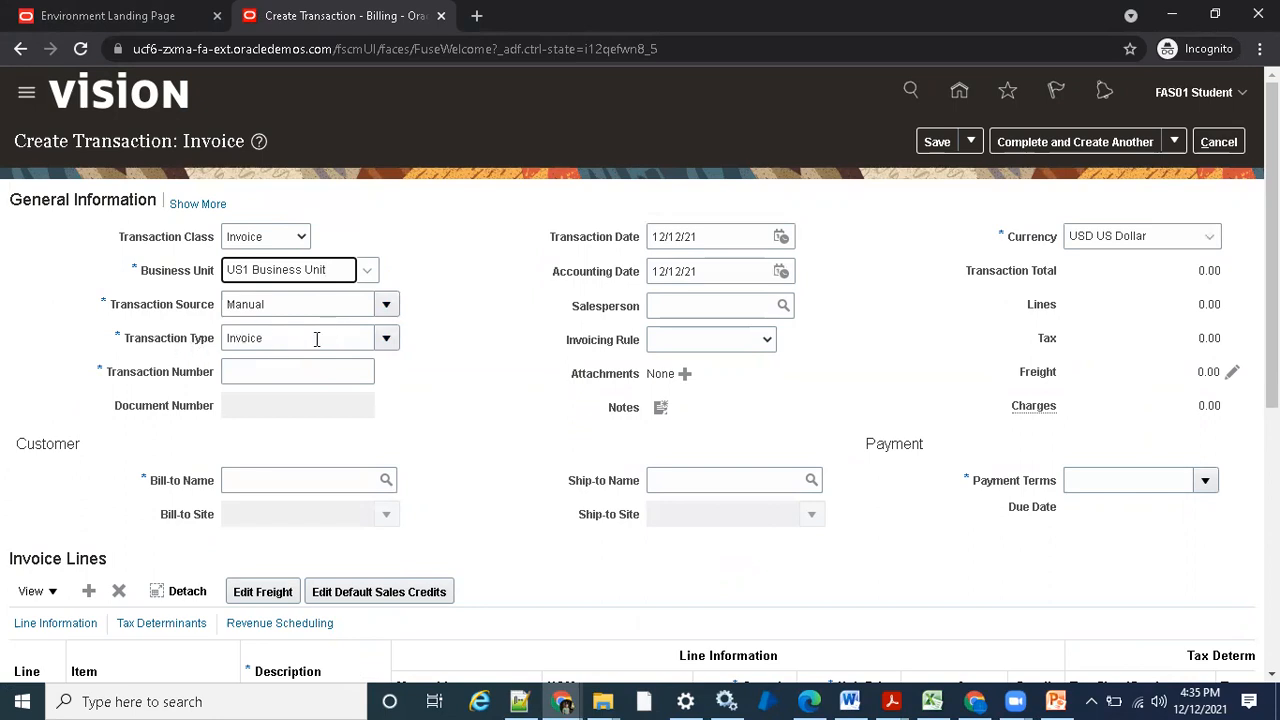
- Set the invoice's bill-to customer to Business World, leaving the transaction number blank
{"action": "left_click", "coordinate": [326, 374]}
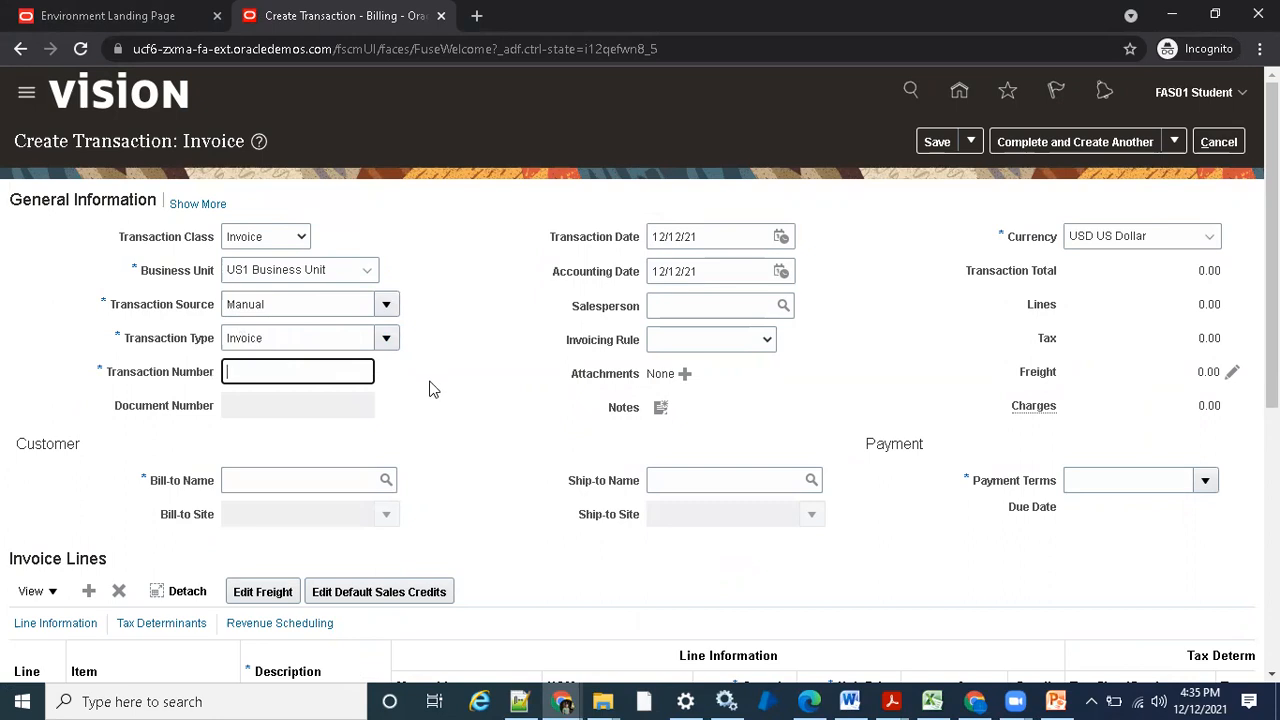
{"action": "left_click", "coordinate": [326, 479]}
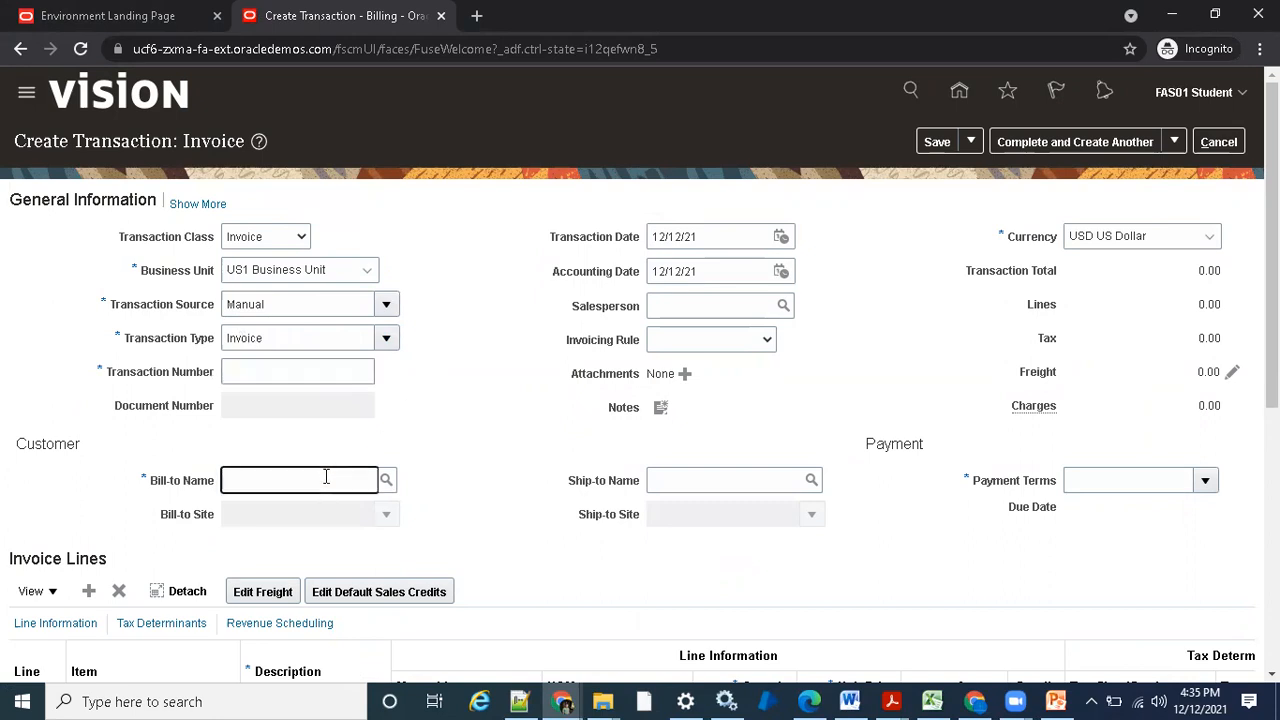
{"action": "type", "text": "Business"}
{"action": "key", "text": "Tab"}
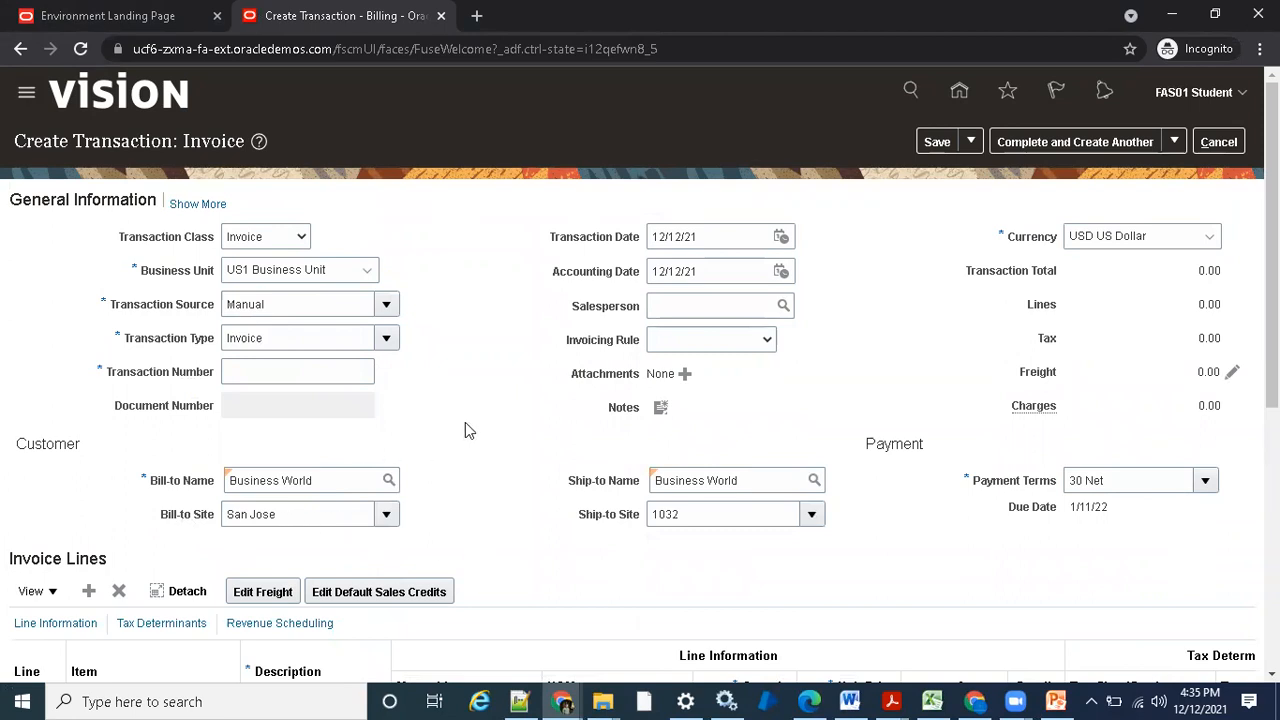
- Fill in invoice line 1 with description test1, quantity 1 and unit price 100
{"action": "scroll", "coordinate": [536, 416], "scroll_direction": "down", "scroll_amount": 1}
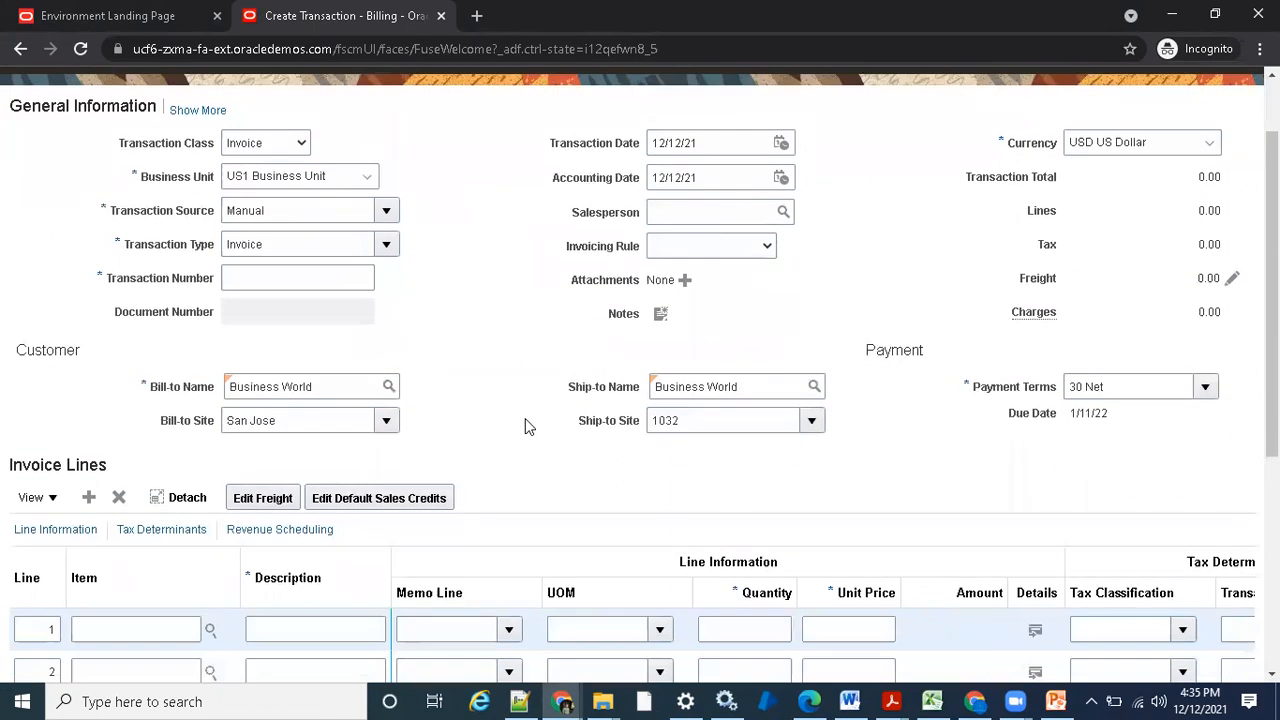
{"action": "scroll", "coordinate": [525, 418], "scroll_direction": "up", "scroll_amount": 1}
{"action": "scroll", "coordinate": [527, 438], "scroll_direction": "down", "scroll_amount": 1}
{"action": "left_click", "coordinate": [292, 626]}
{"action": "type", "text": "test1"}
{"action": "key", "text": "Tab"}
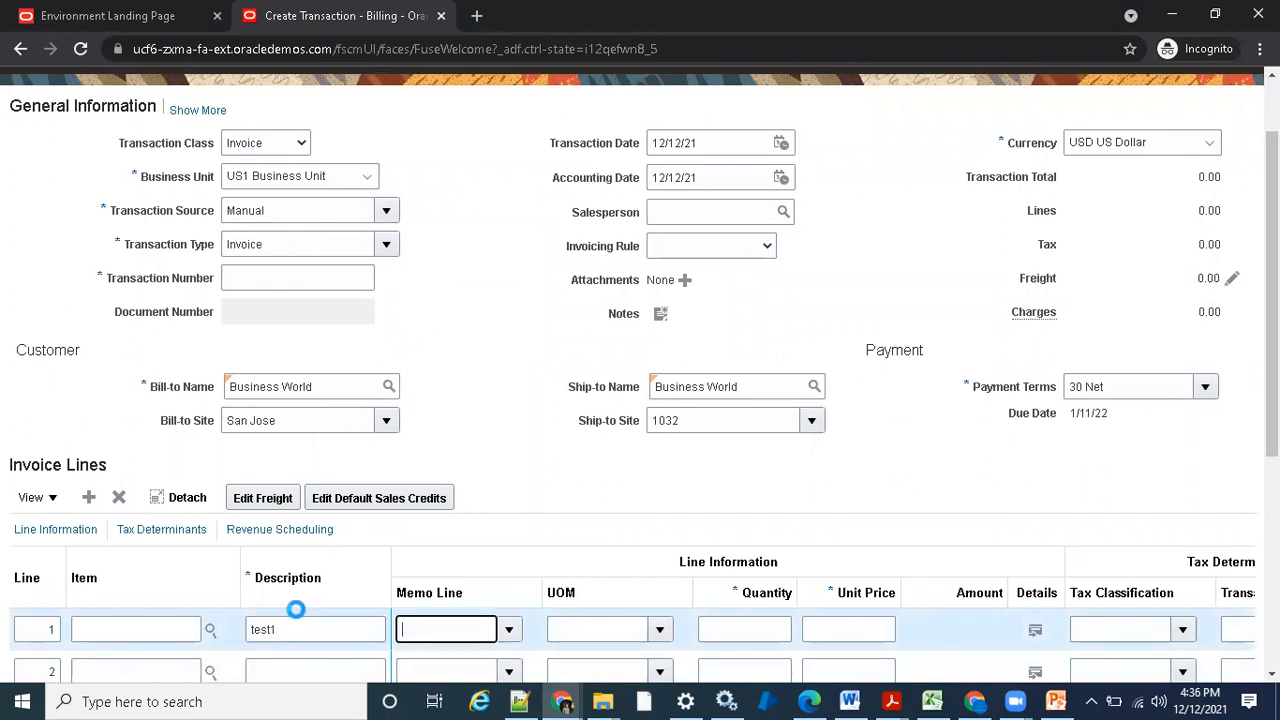
{"action": "left_click", "coordinate": [775, 630]}
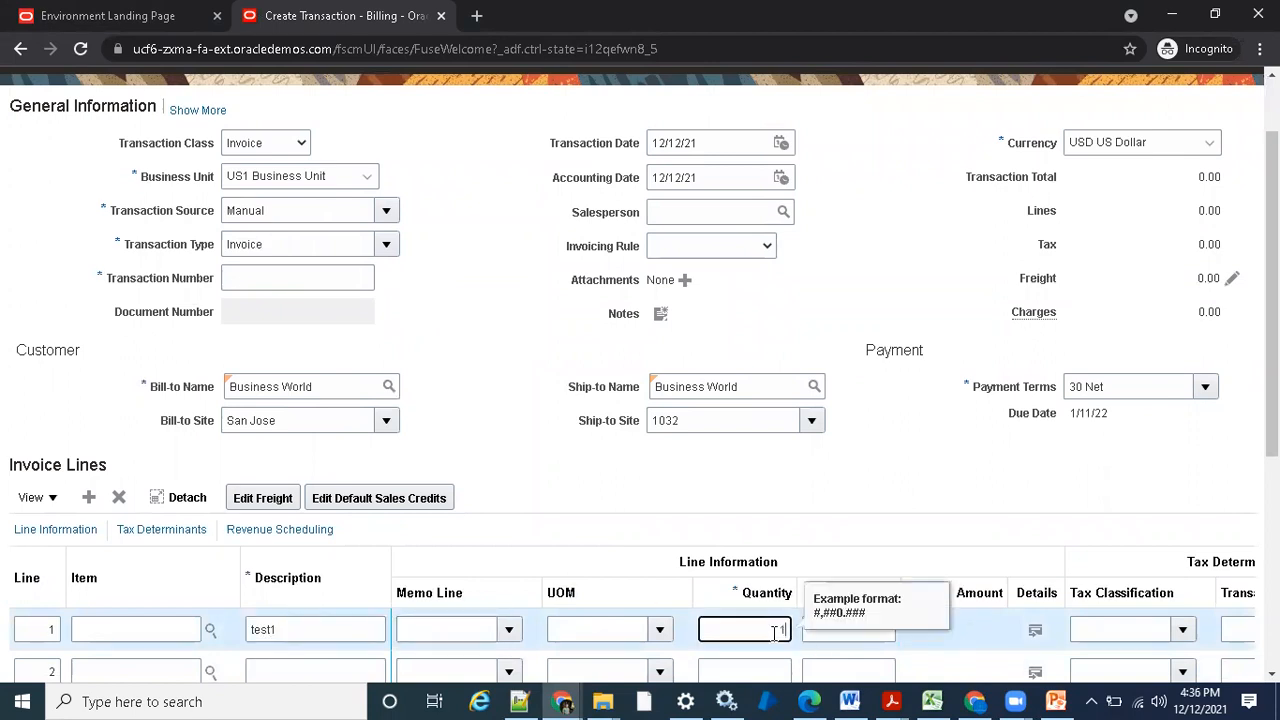
{"action": "type", "text": "1"}
{"action": "key", "text": "Tab"}
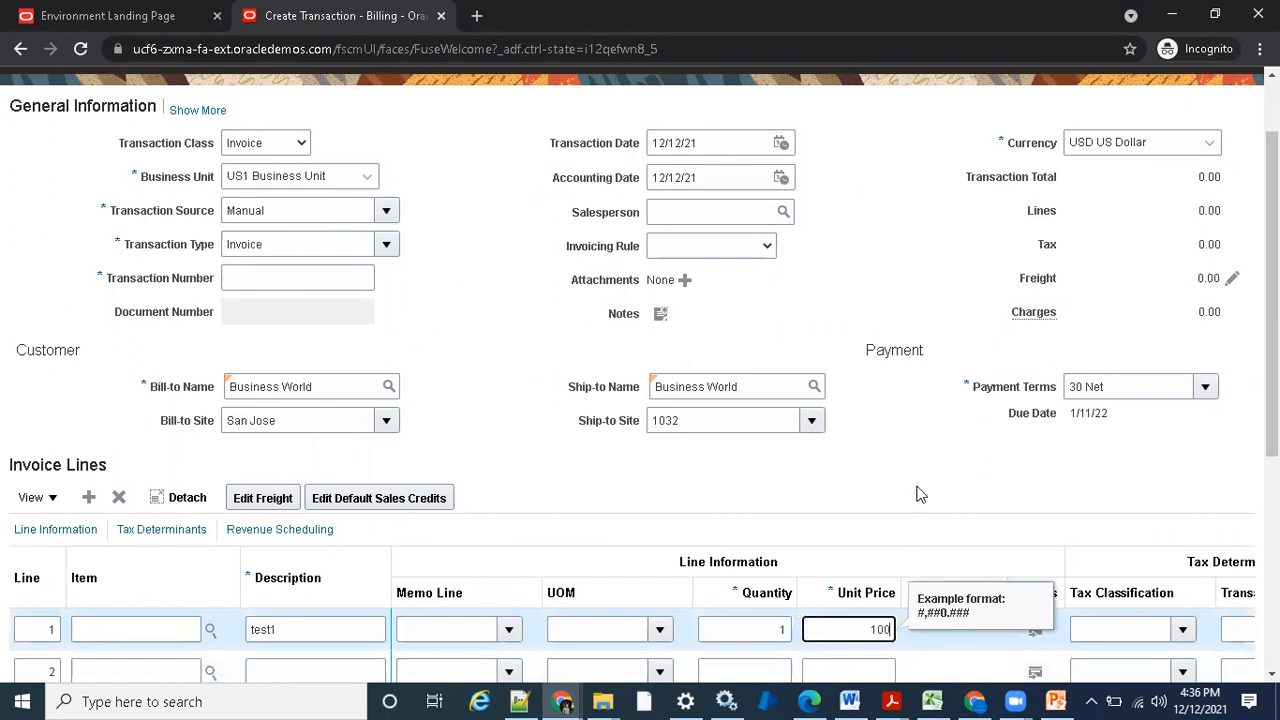
{"action": "type", "text": "100"}
{"action": "left_click", "coordinate": [917, 503]}
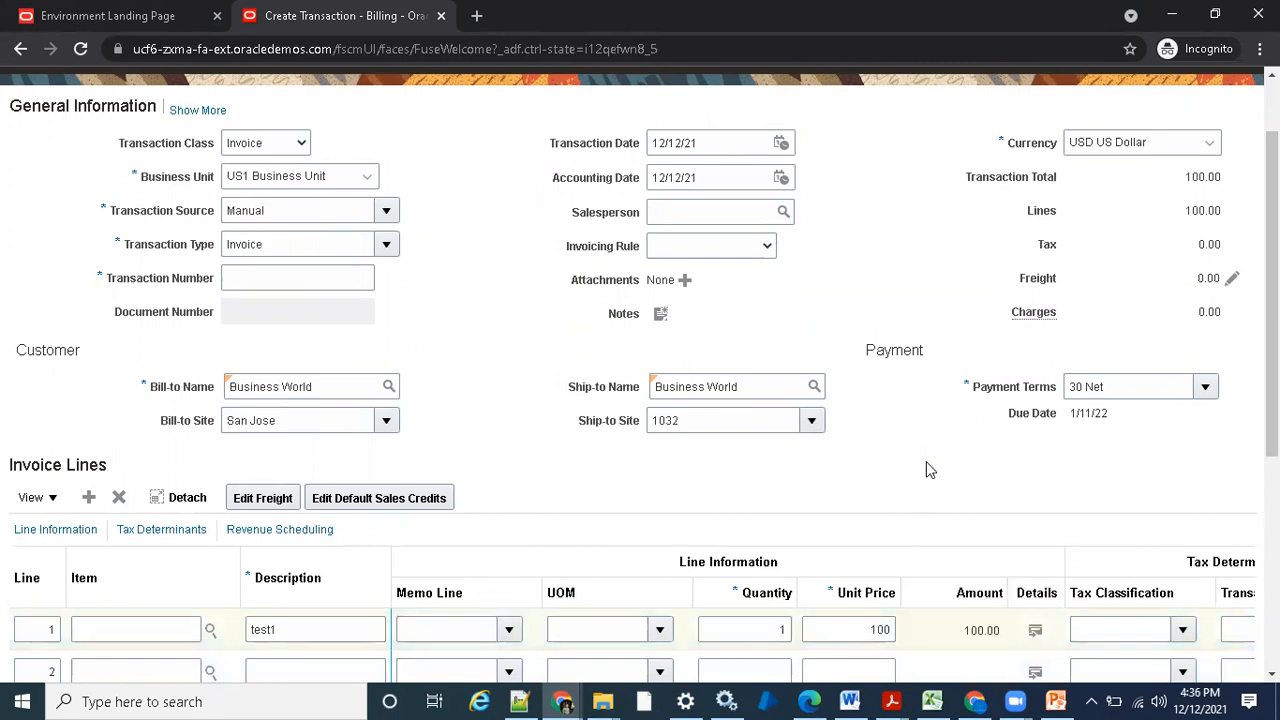
- Save the new invoice and check its generated transaction number
{"action": "scroll", "coordinate": [929, 470], "scroll_direction": "up", "scroll_amount": 2}
{"action": "left_click", "coordinate": [935, 142]}
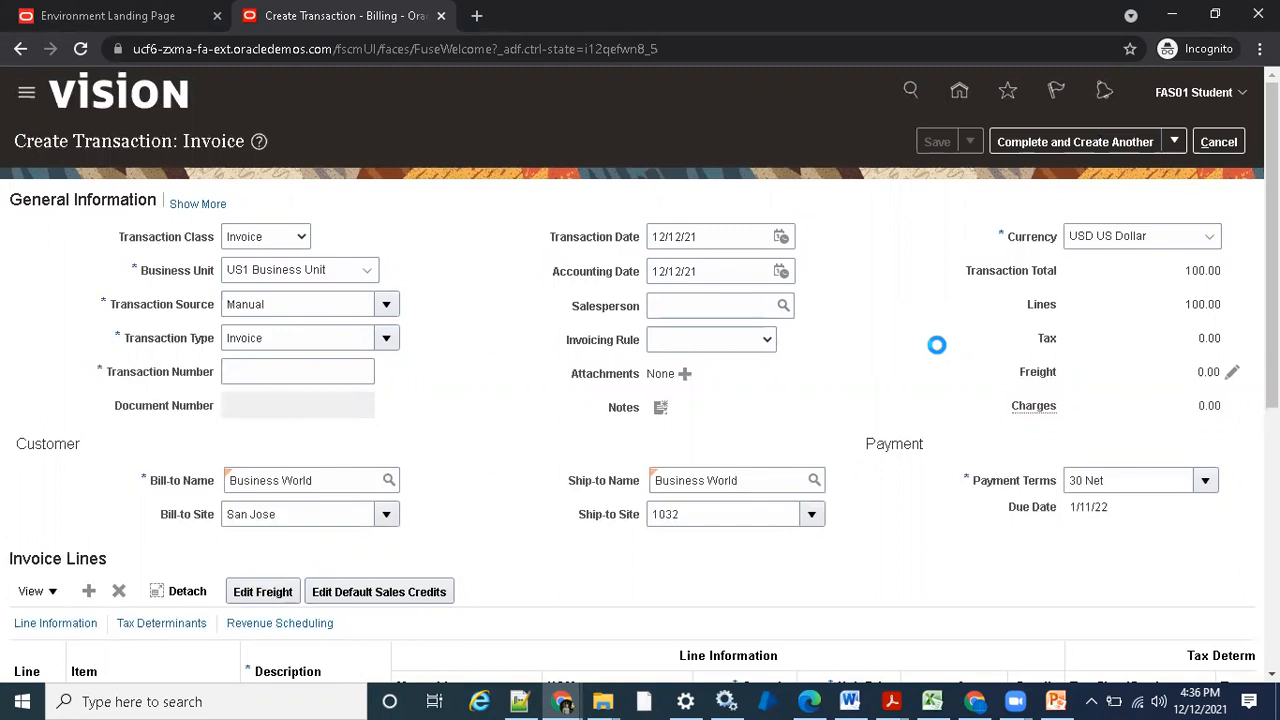
{"action": "double_click", "coordinate": [240, 328]}
{"action": "left_click", "coordinate": [514, 372]}
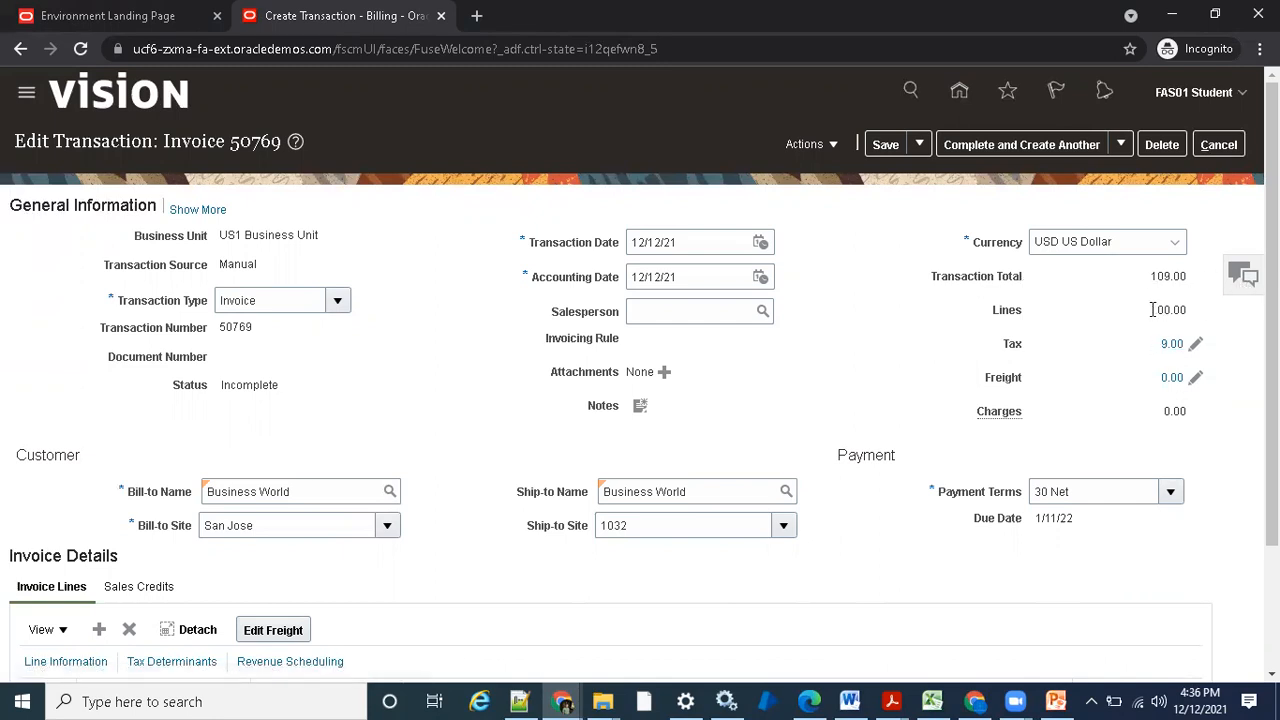
- Check the saved invoice's totals and line, and complete the invoice with the option to review it
{"action": "scroll", "coordinate": [1080, 392], "scroll_direction": "down", "scroll_amount": 3}
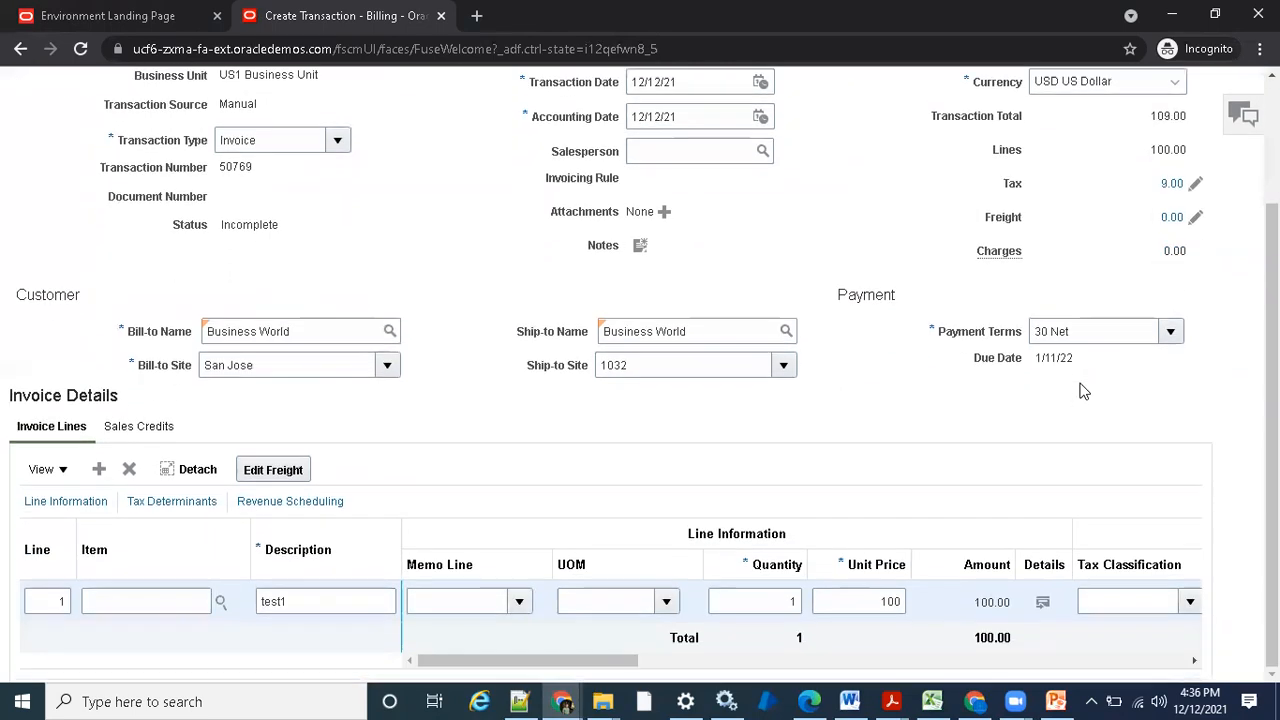
{"action": "scroll", "coordinate": [1080, 392], "scroll_direction": "up", "scroll_amount": 3}
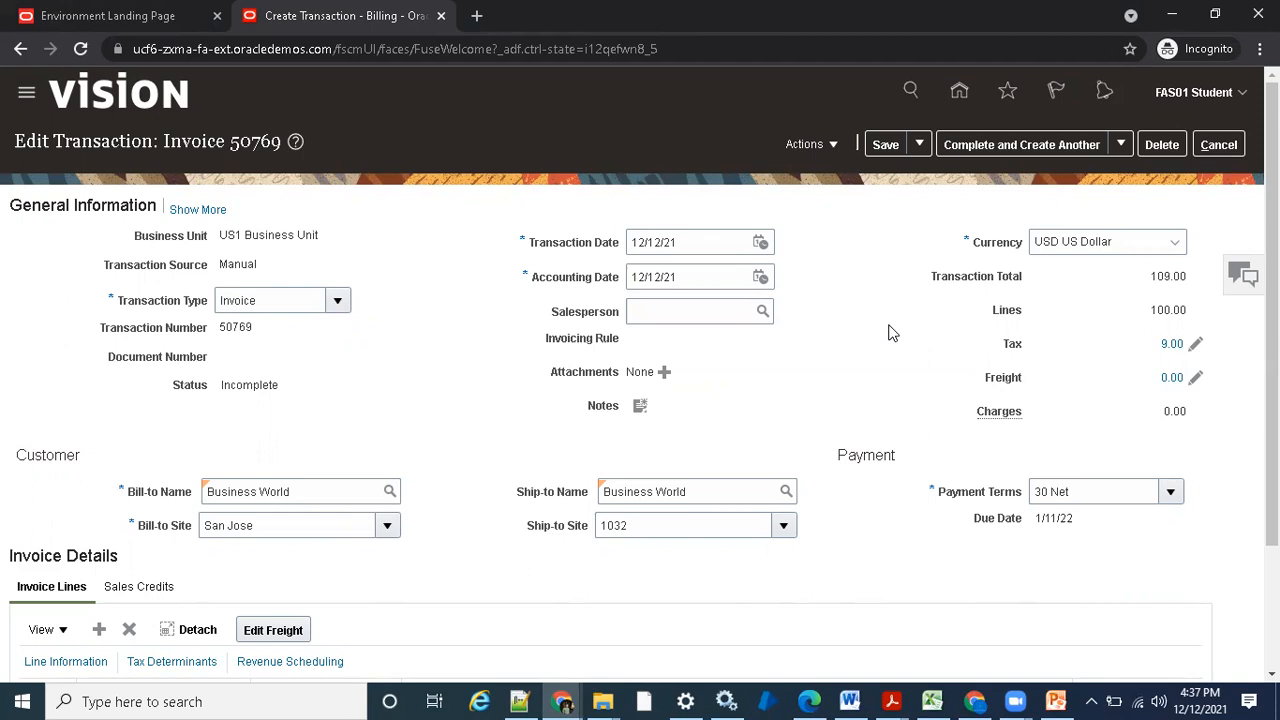
{"action": "left_click", "coordinate": [1124, 144]}
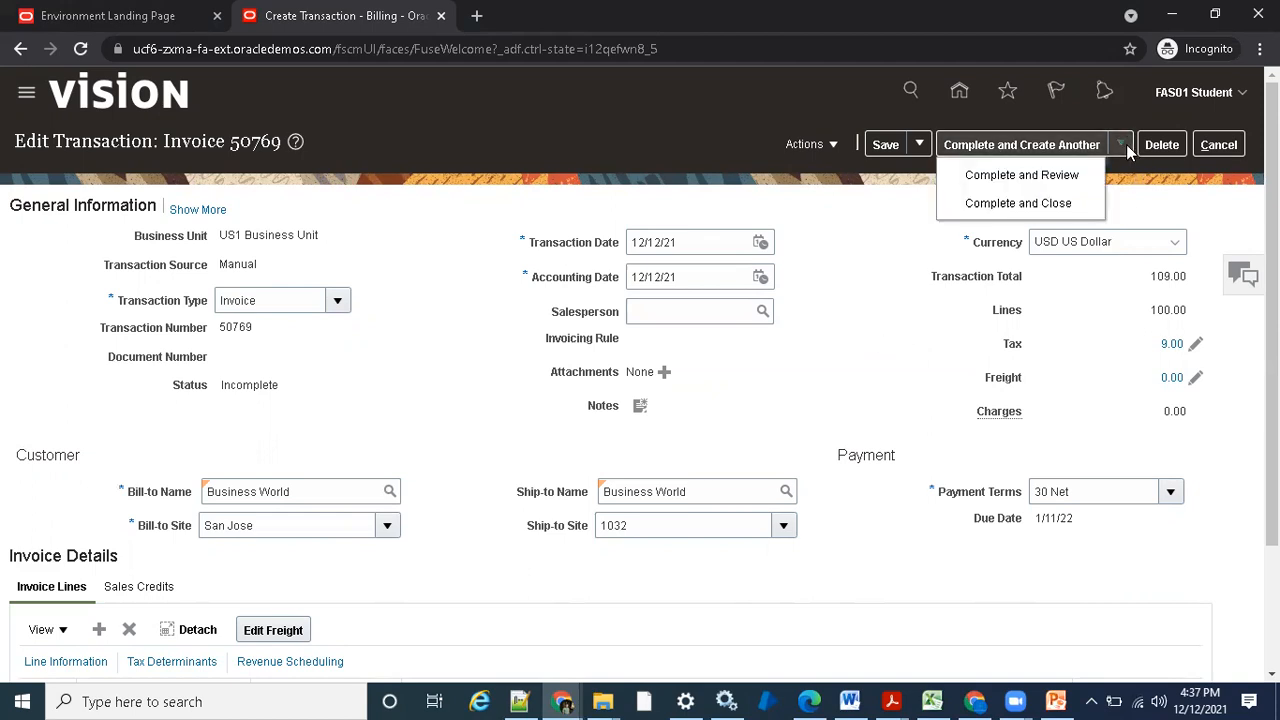
{"action": "left_click", "coordinate": [1071, 172]}
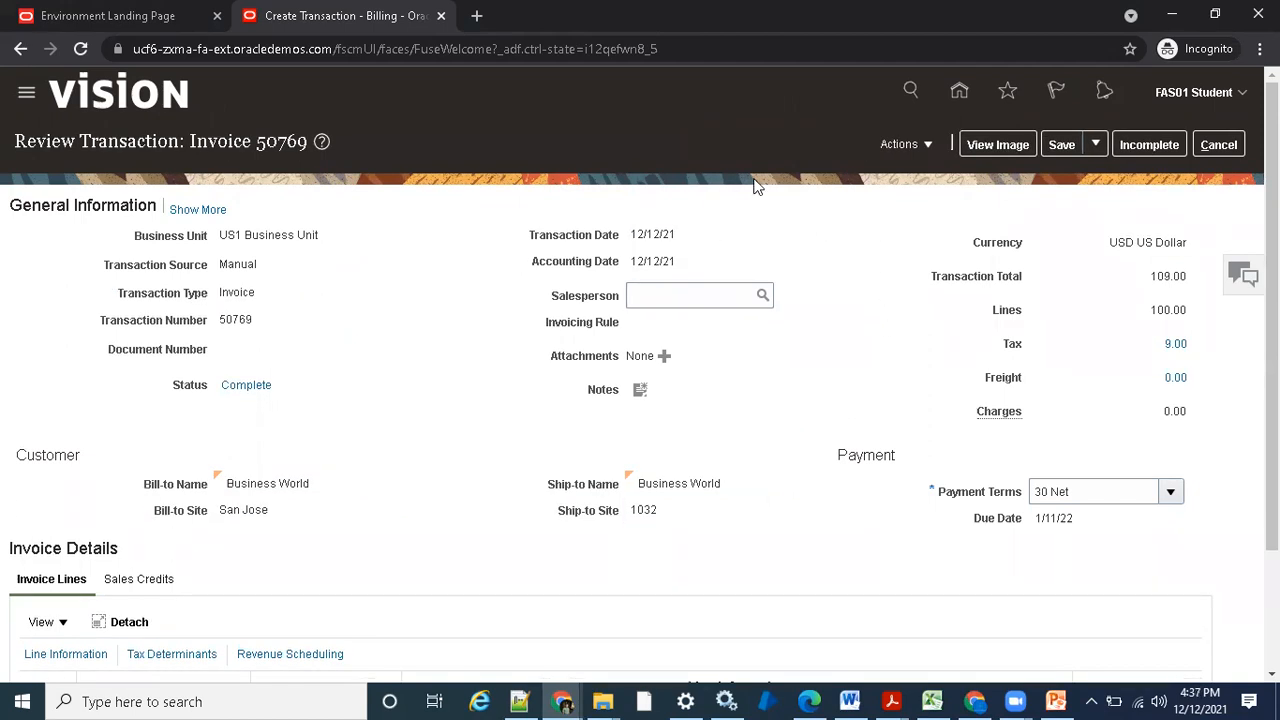
- View the completed invoice's balance details and close them
{"action": "left_click", "coordinate": [898, 144]}
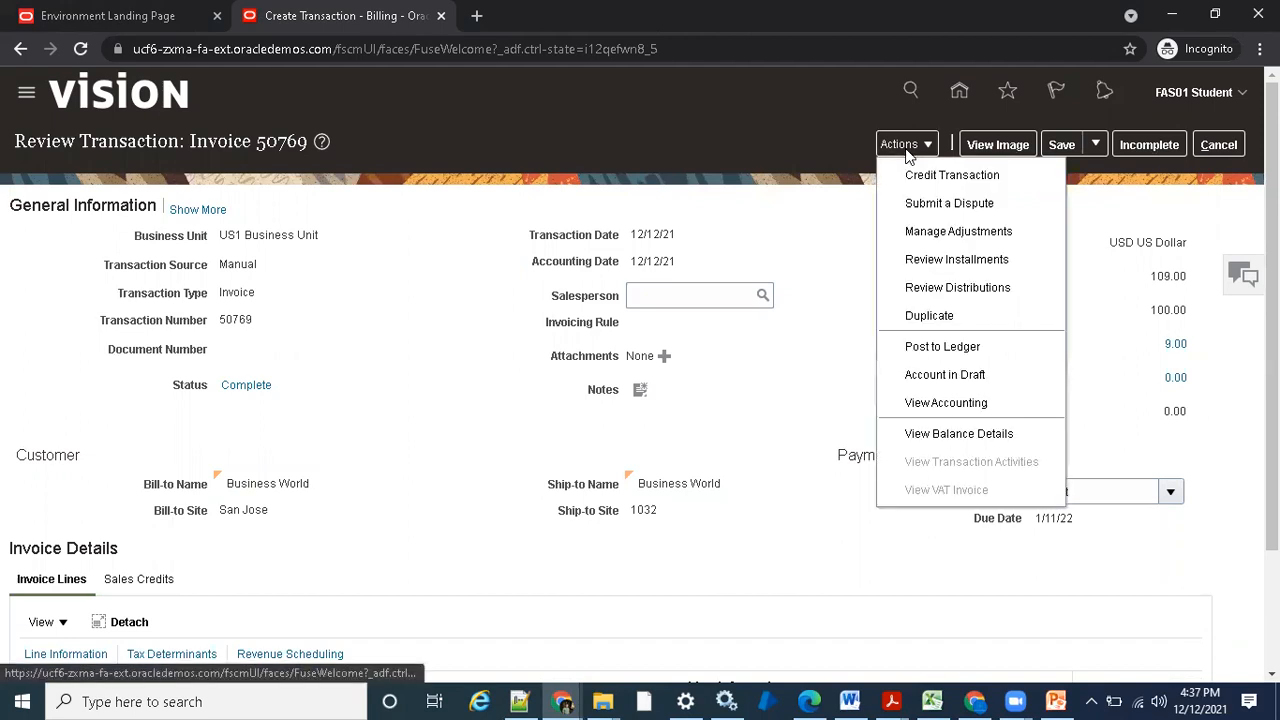
{"action": "left_click", "coordinate": [958, 433]}
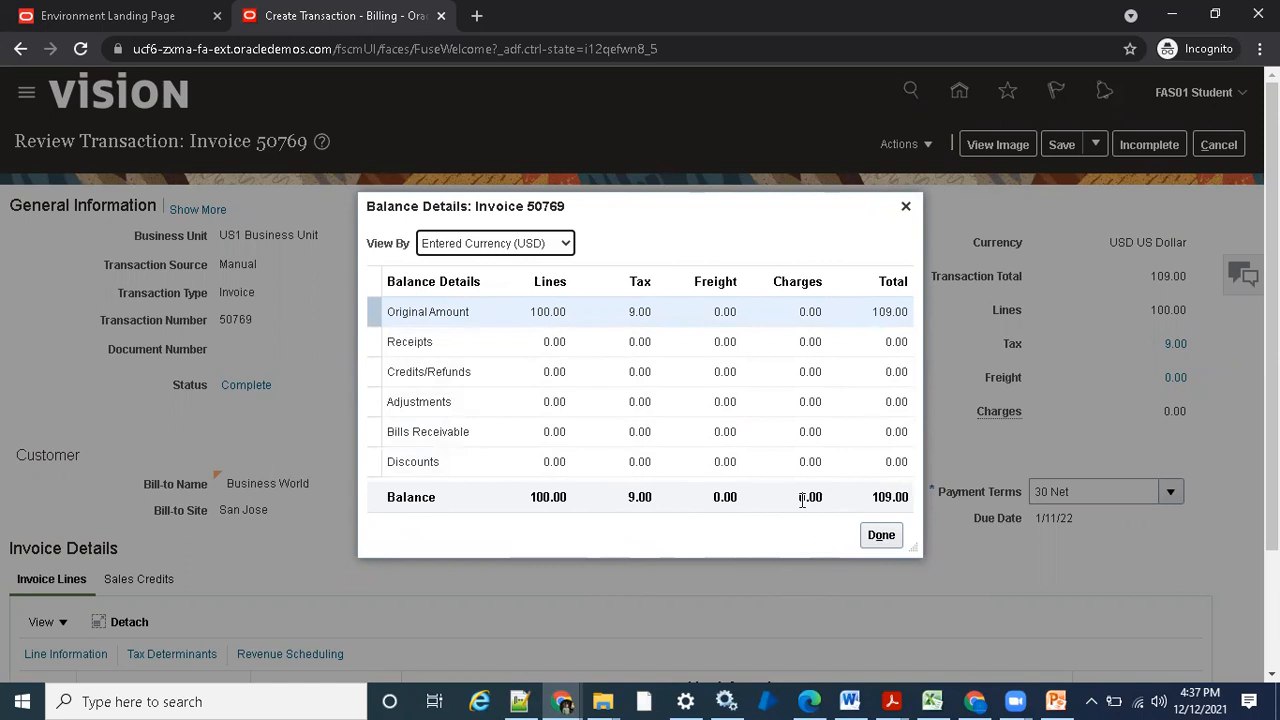
{"action": "left_click", "coordinate": [890, 540]}
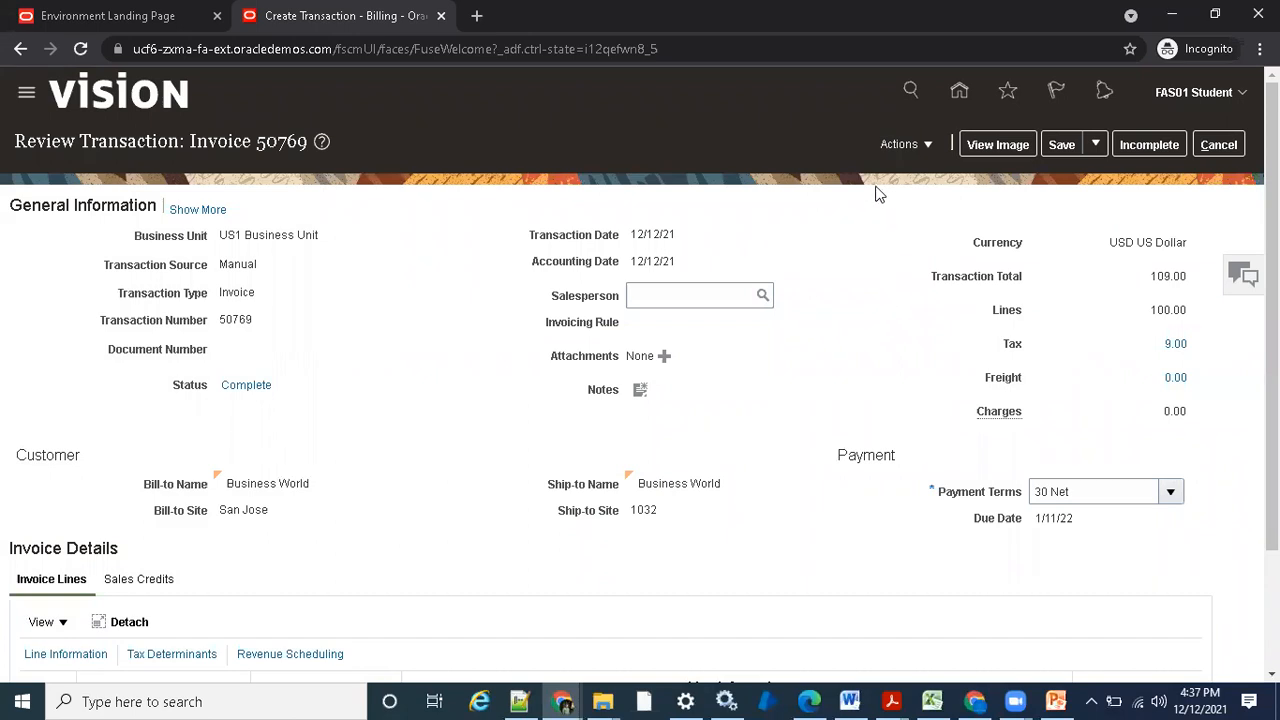
- Open the invoice's adjustments and start creating a new adjustment
{"action": "left_click", "coordinate": [905, 144]}
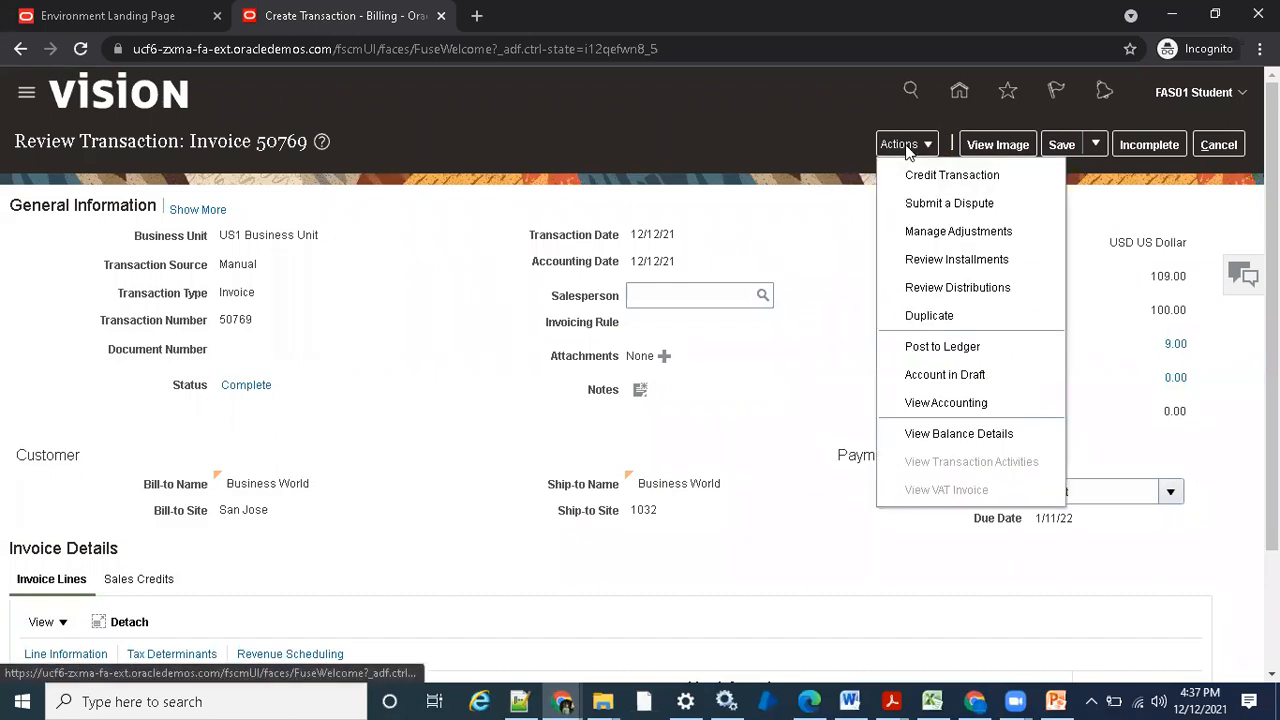
{"action": "left_click", "coordinate": [938, 235]}
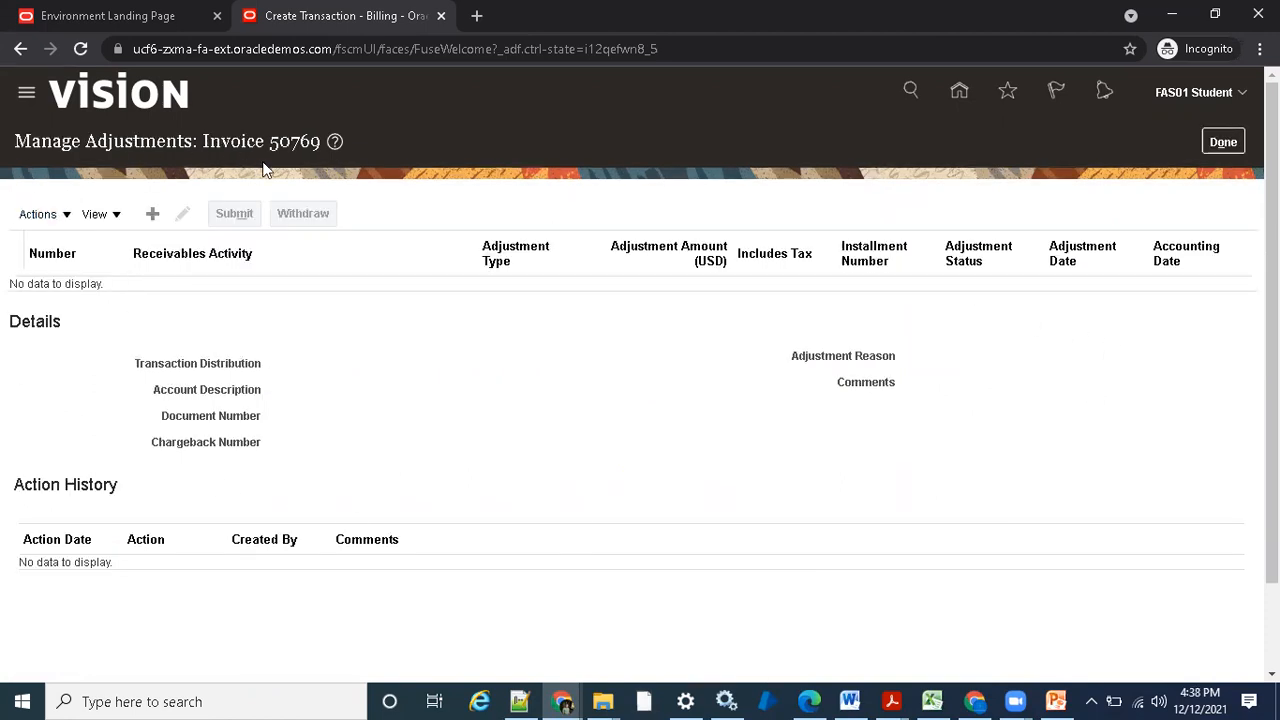
{"action": "left_click", "coordinate": [152, 214]}
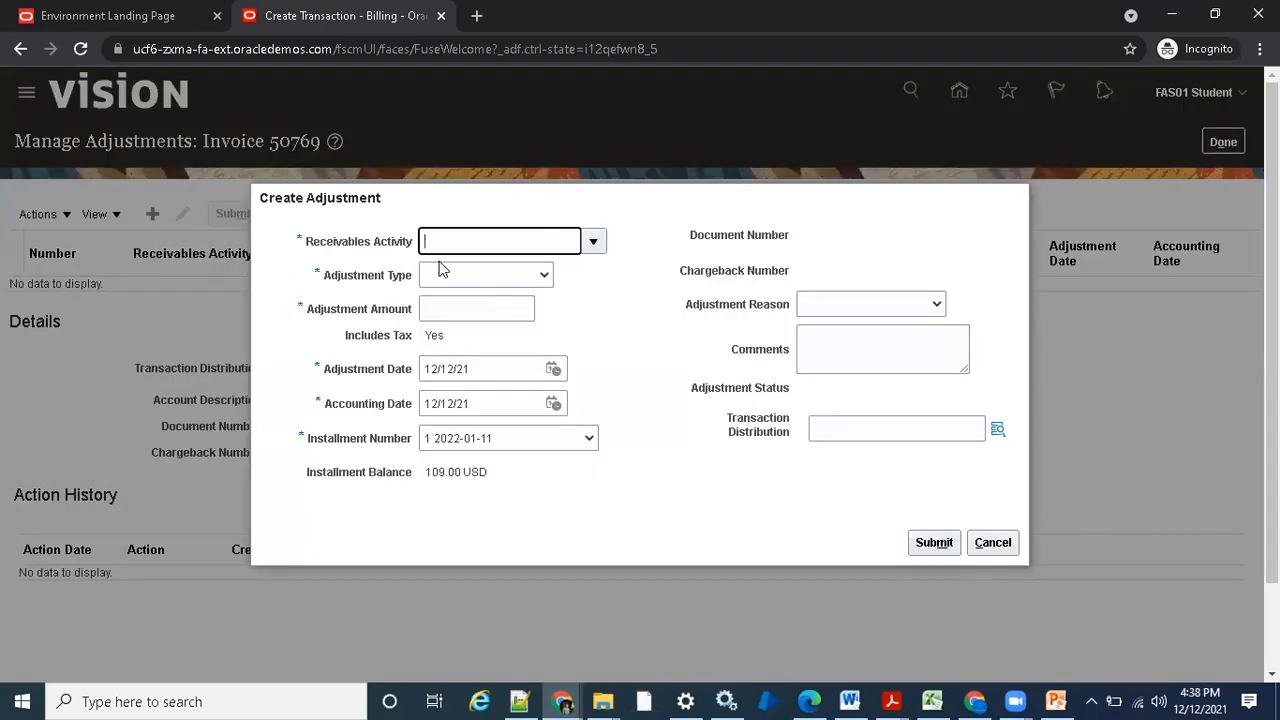
{"action": "left_click_drag", "start_coordinate": [306, 243], "coordinate": [410, 250]}
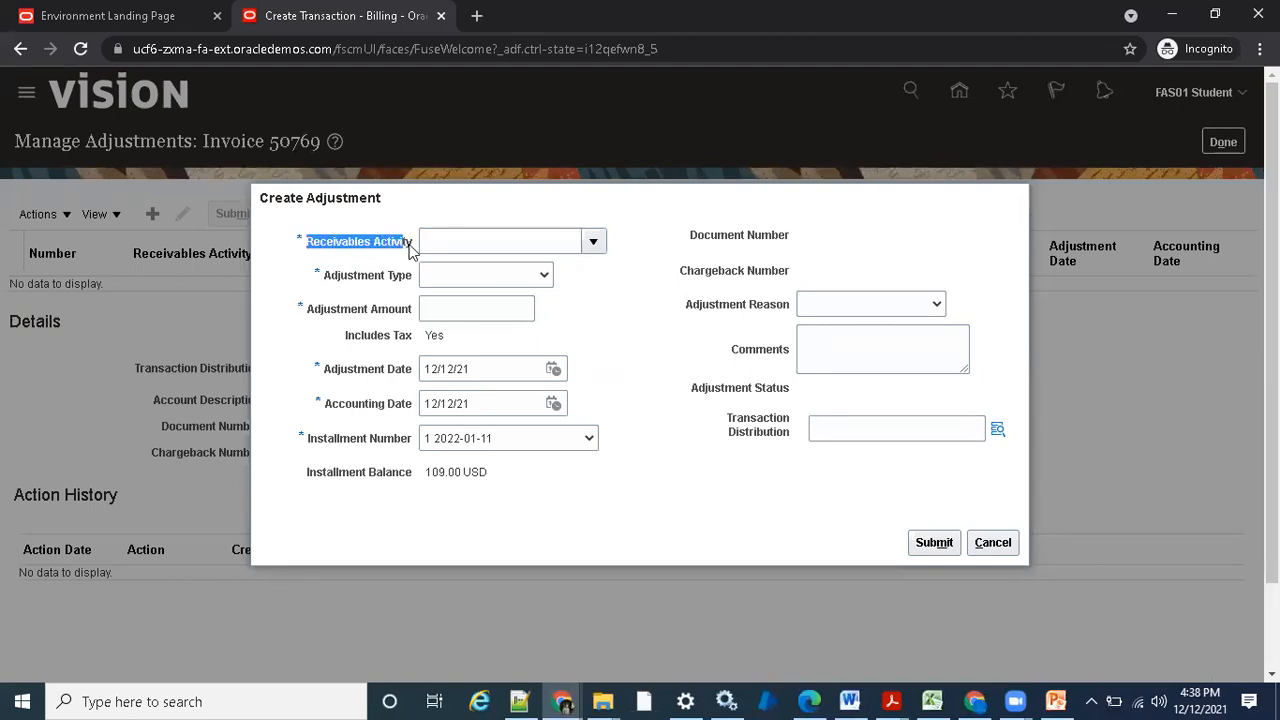
{"action": "left_click", "coordinate": [343, 253]}
{"action": "left_click_drag", "start_coordinate": [411, 251], "coordinate": [304, 250]}
{"action": "left_click", "coordinate": [380, 276]}
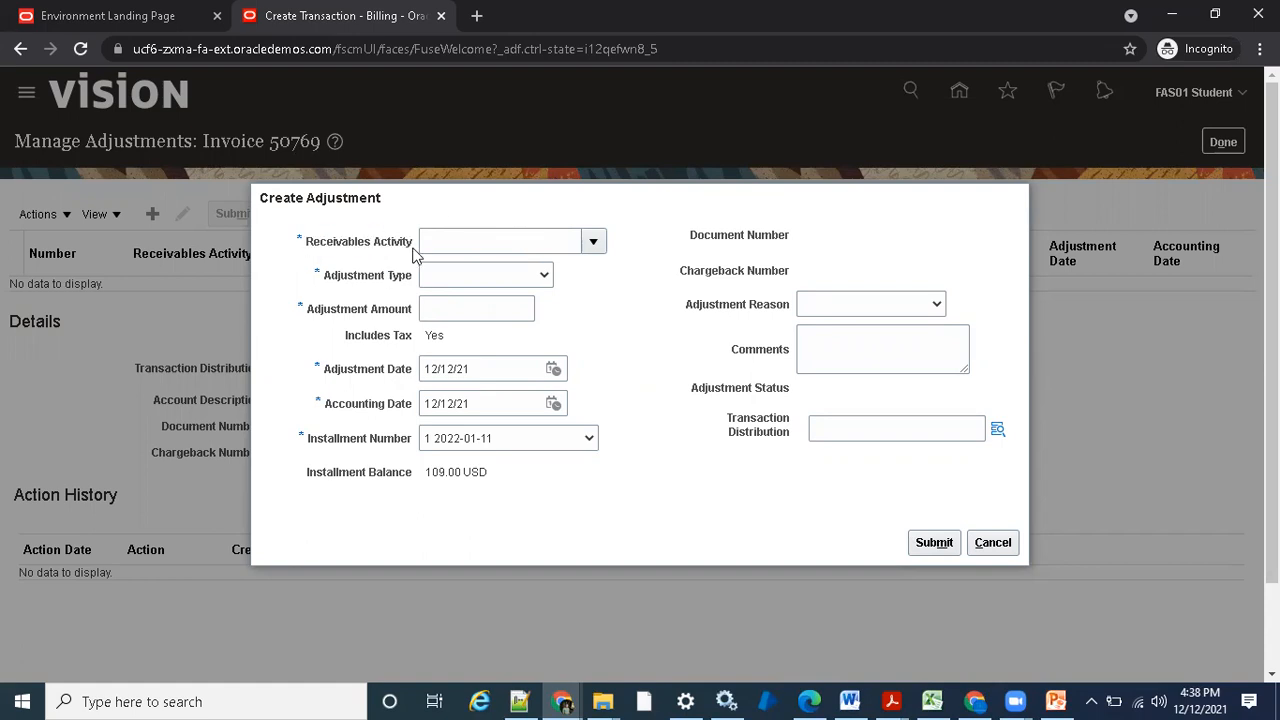
{"action": "left_click_drag", "start_coordinate": [404, 245], "coordinate": [314, 248]}
{"action": "left_click", "coordinate": [357, 265]}
- Set the adjustment's receivables activity to Adjustment (Bad Debt)
{"action": "left_click", "coordinate": [593, 243]}
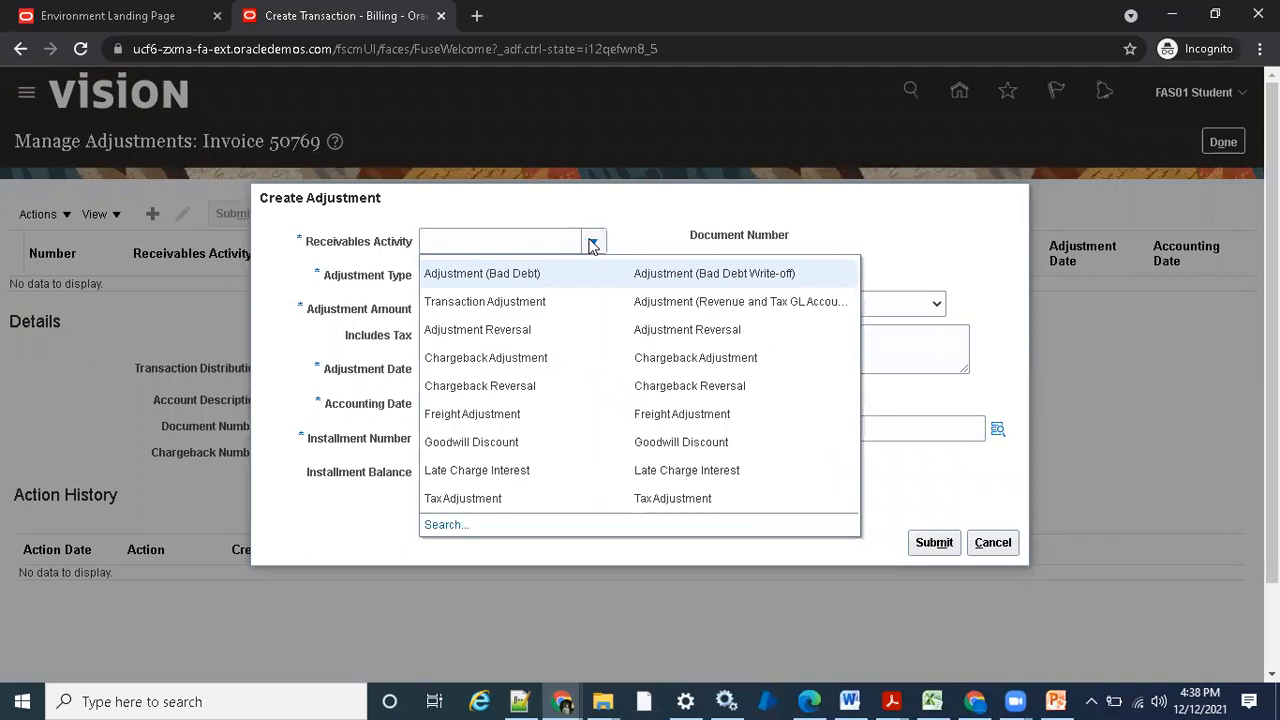
{"action": "left_click", "coordinate": [491, 275]}
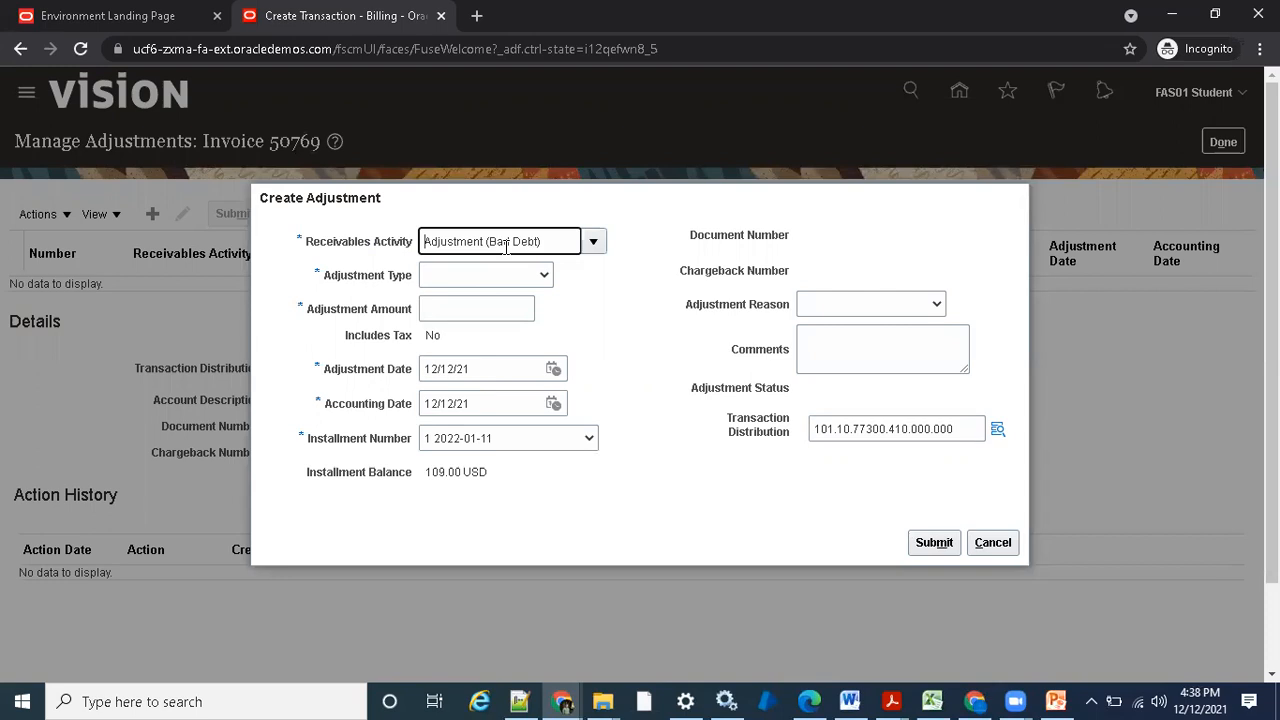
{"action": "left_click_drag", "start_coordinate": [547, 243], "coordinate": [390, 246]}
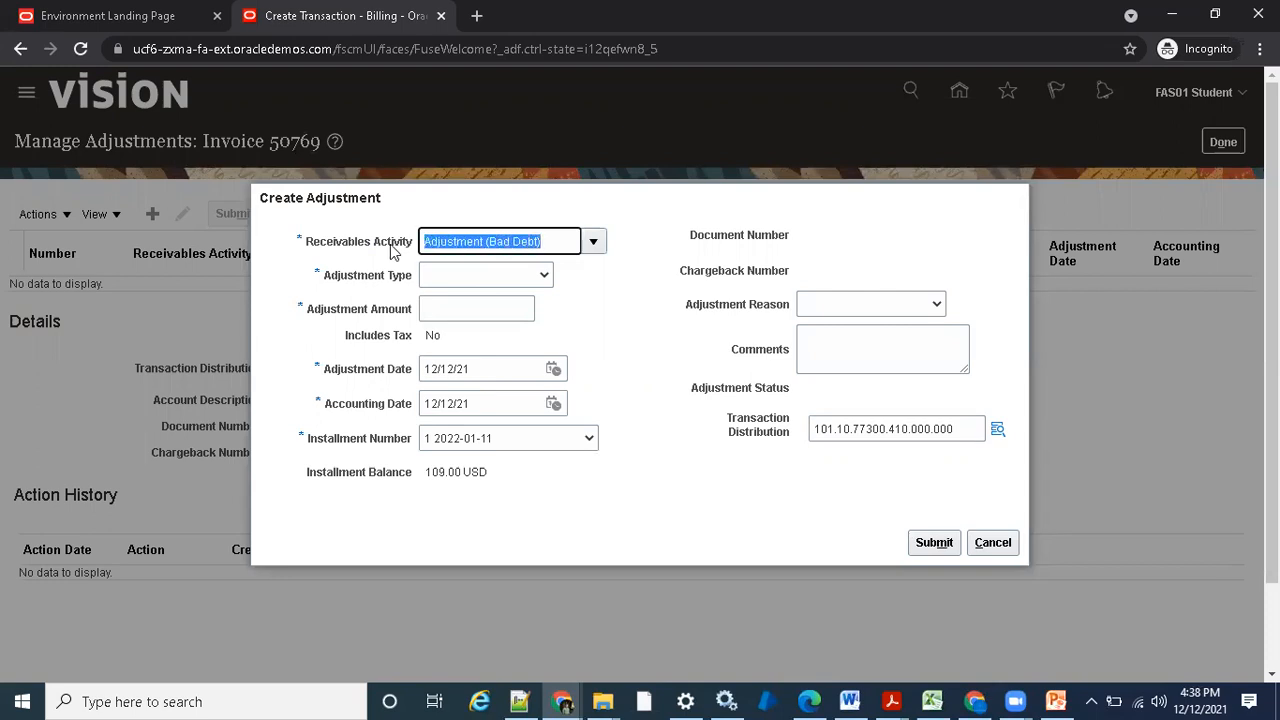
{"action": "left_click", "coordinate": [606, 274]}
{"action": "left_click_drag", "start_coordinate": [538, 242], "coordinate": [405, 247]}
- Switch to the Excel workbook and enter the headings Dr in H7 and Cr in I7 on Sheet2
{"action": "mouse_move", "coordinate": [937, 698]}
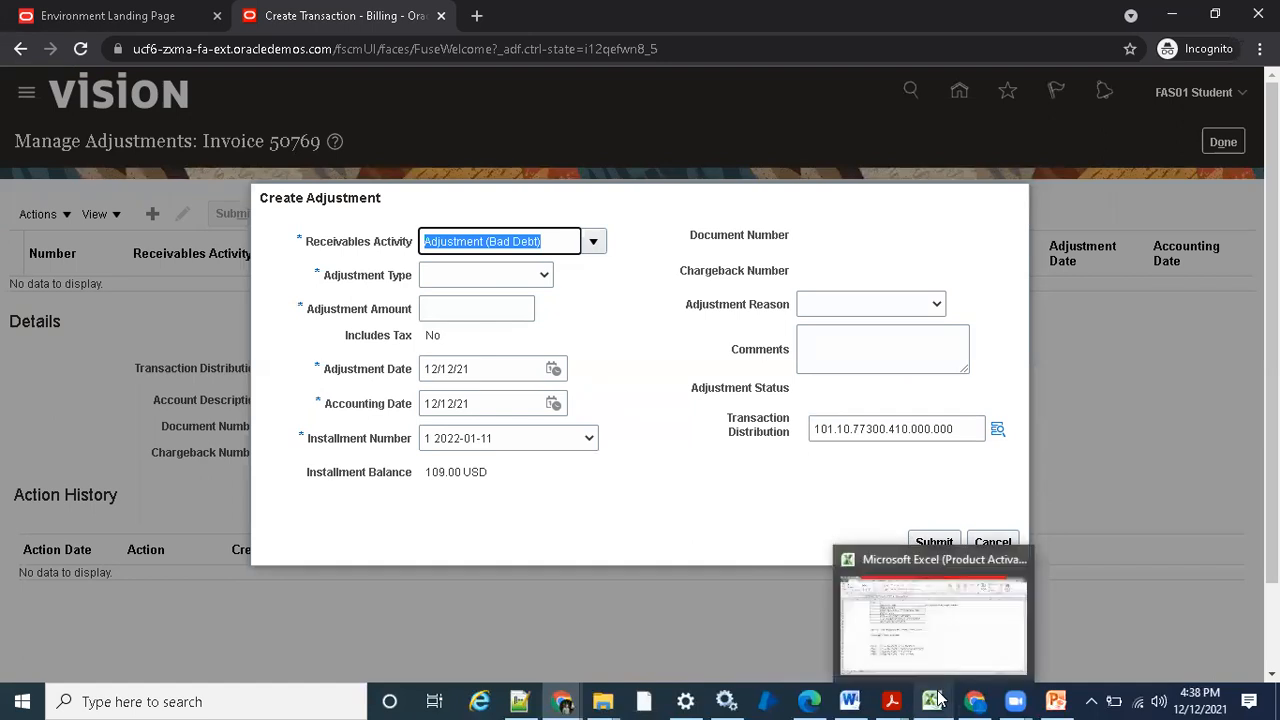
{"action": "left_click", "coordinate": [980, 650]}
{"action": "left_click", "coordinate": [148, 658]}
{"action": "left_click", "coordinate": [431, 297]}
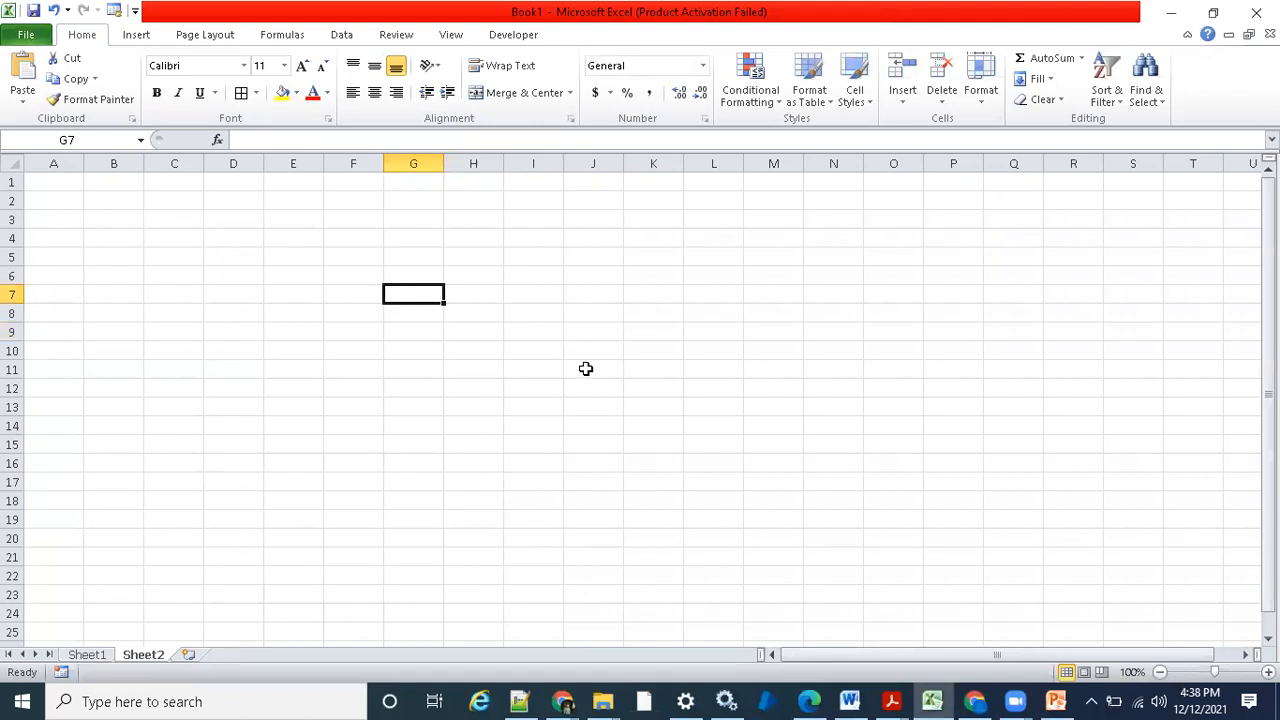
{"action": "key", "text": "Right"}
{"action": "type", "text": "Dr"}
{"action": "key", "text": "Right"}
{"action": "type", "text": "Cr"}
{"action": "key", "text": "Return"}
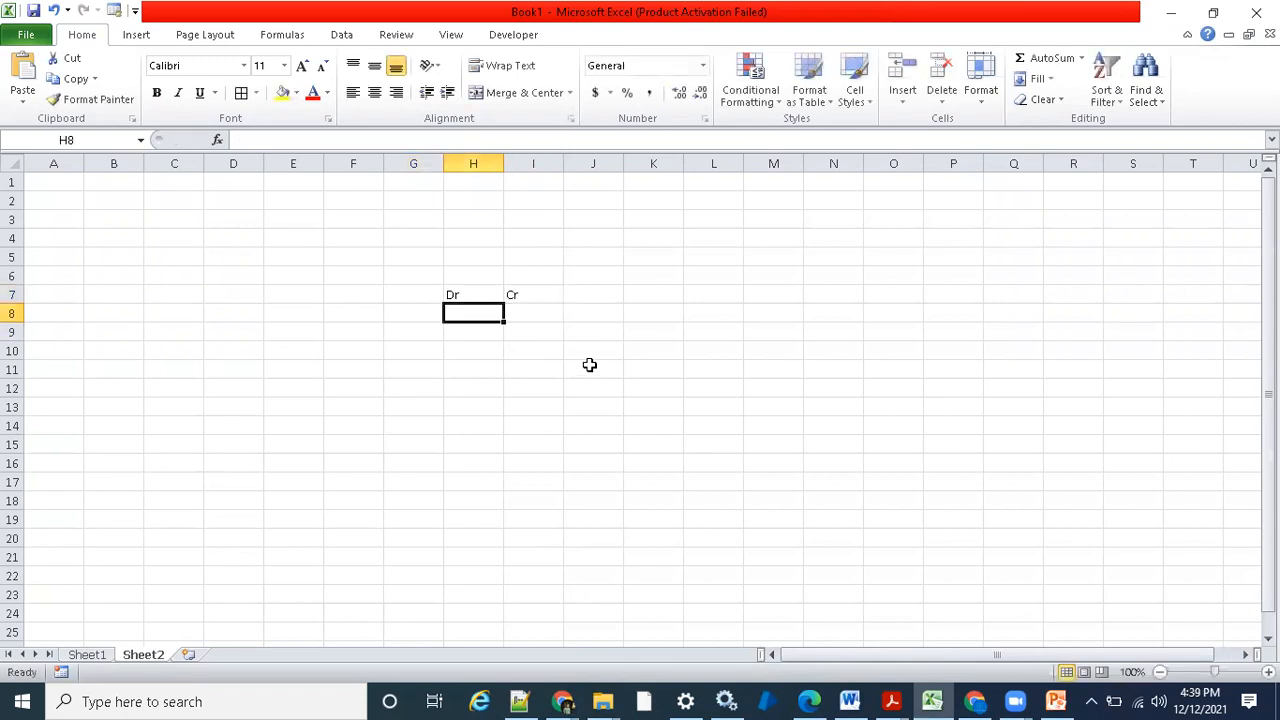
- Add a Rec entry in G8 with a debit amount of 109 in H8
{"action": "key", "text": "Left"}
{"action": "key", "text": "Left"}
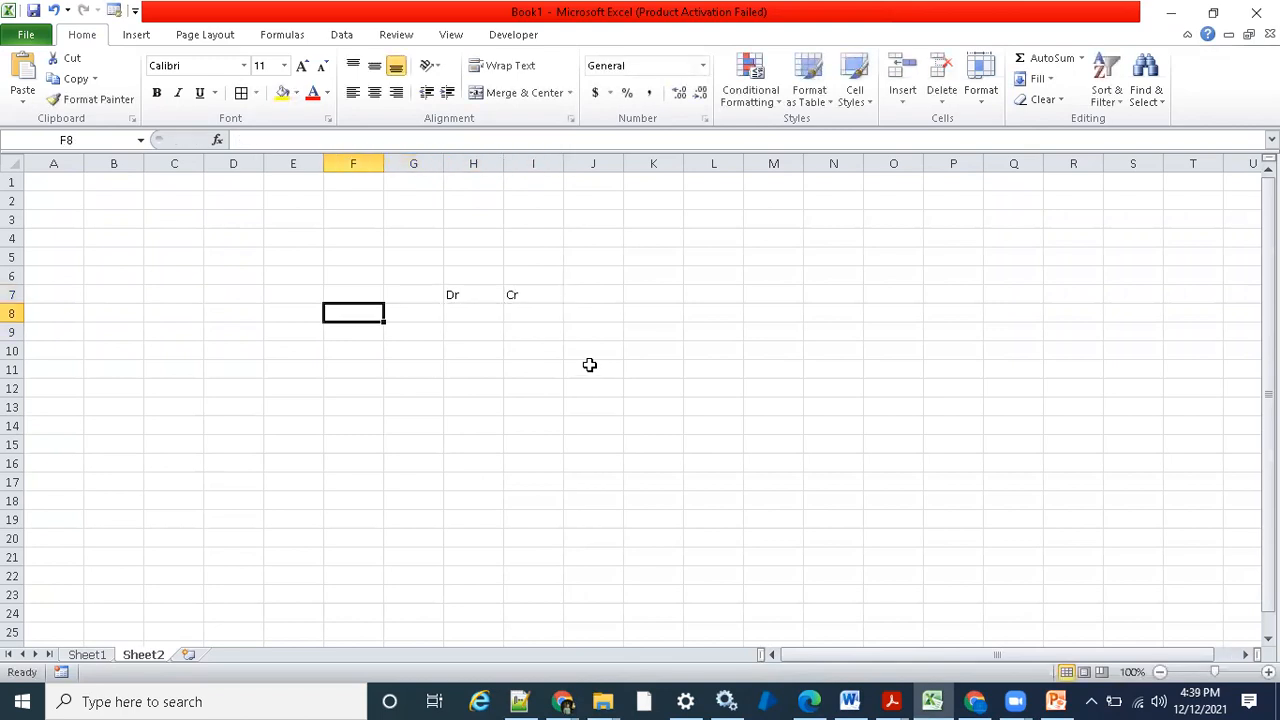
{"action": "key", "text": "Right"}
{"action": "type", "text": "Re"}
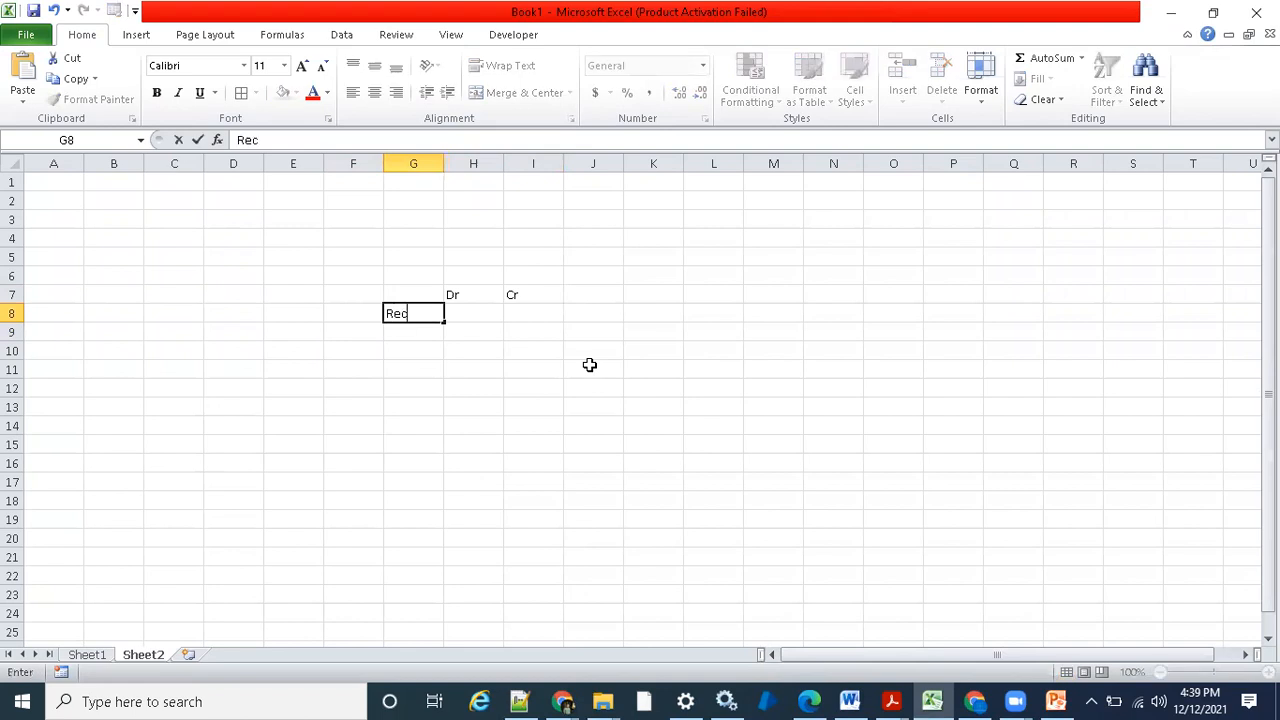
{"action": "type", "text": "c"}
{"action": "key", "text": "Right"}
{"action": "type", "text": "10"}
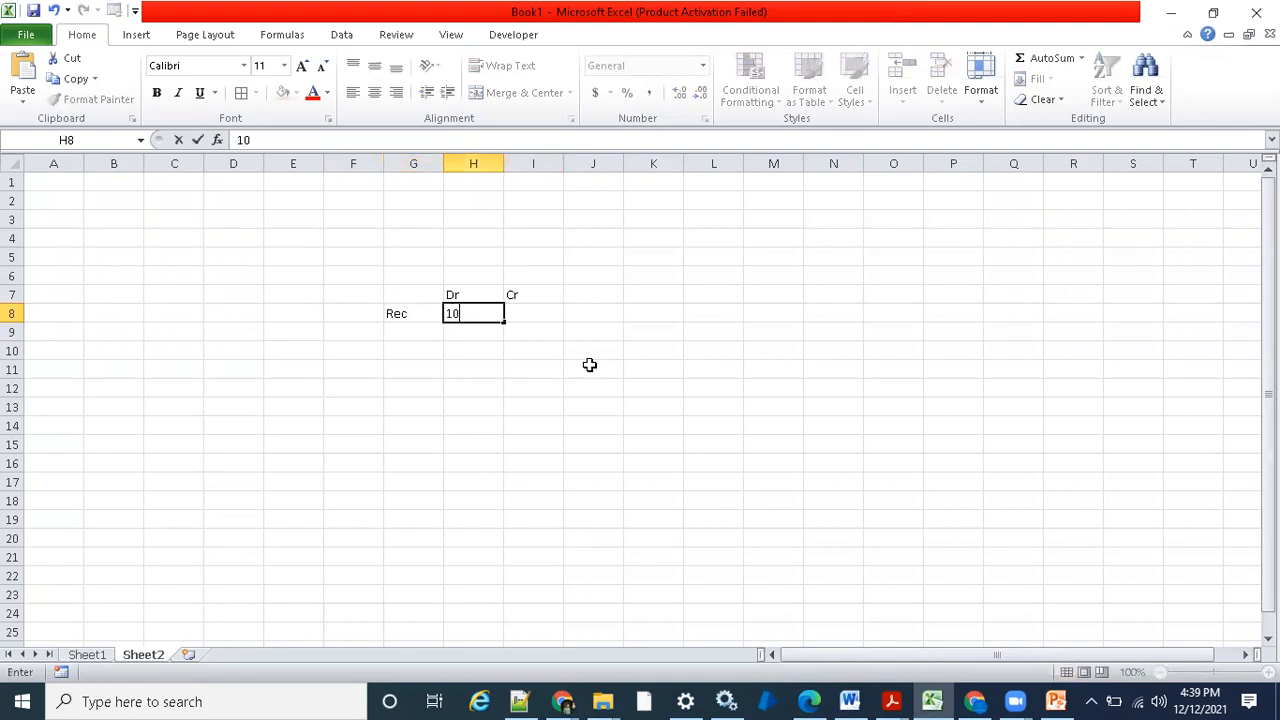
{"action": "key", "text": "Return"}
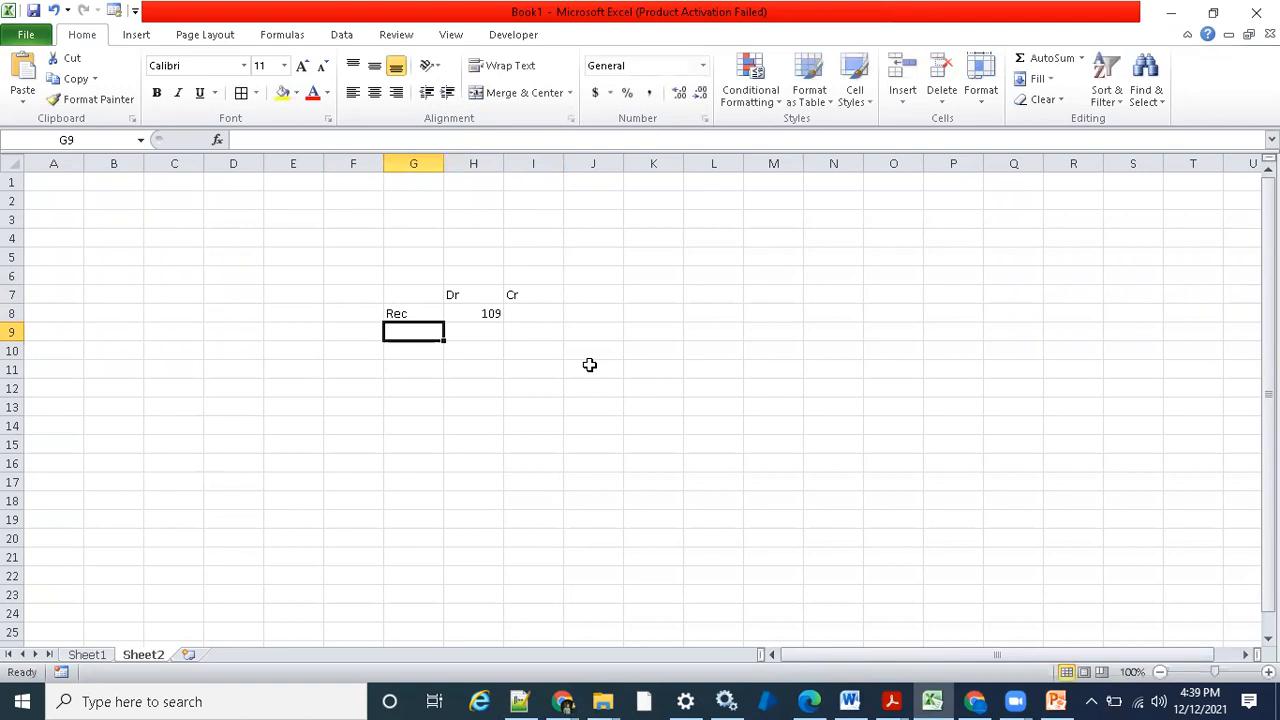
- Add a Rev entry in G9 with a credit amount of 109 in I9
{"action": "type", "text": "Rev"}
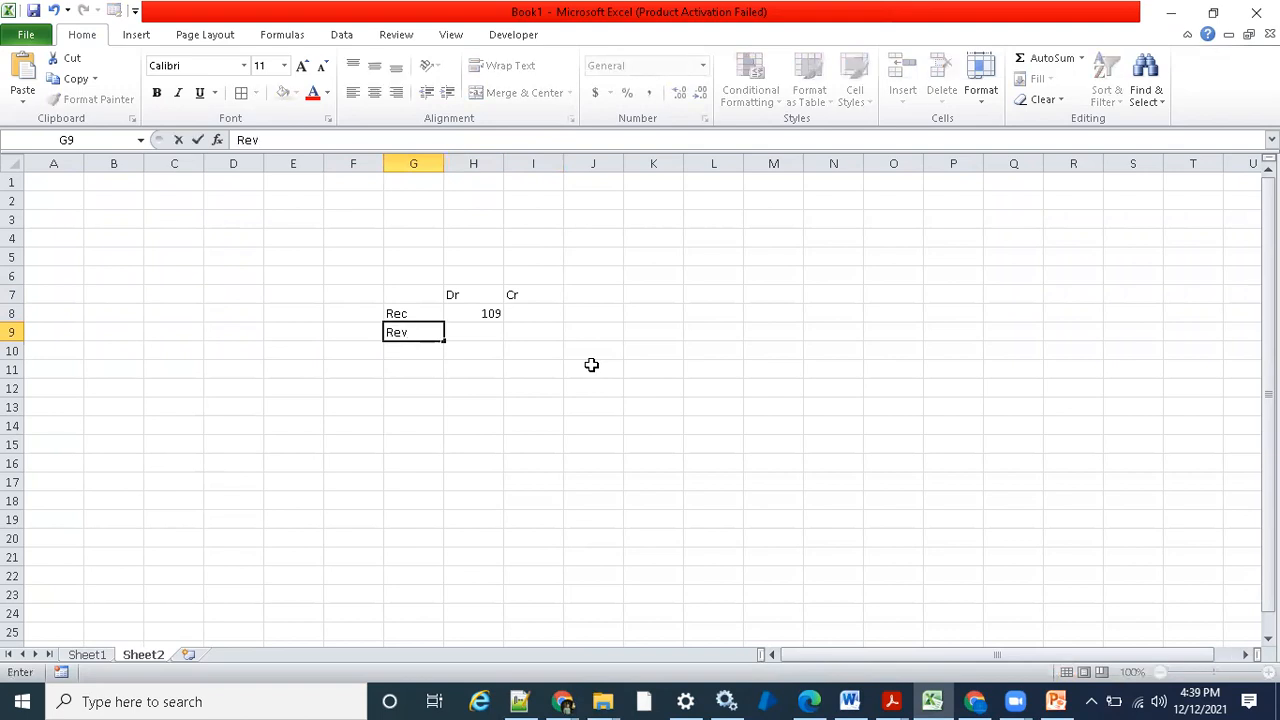
{"action": "key", "text": "Right"}
{"action": "key", "text": "Right"}
{"action": "type", "text": "10"}
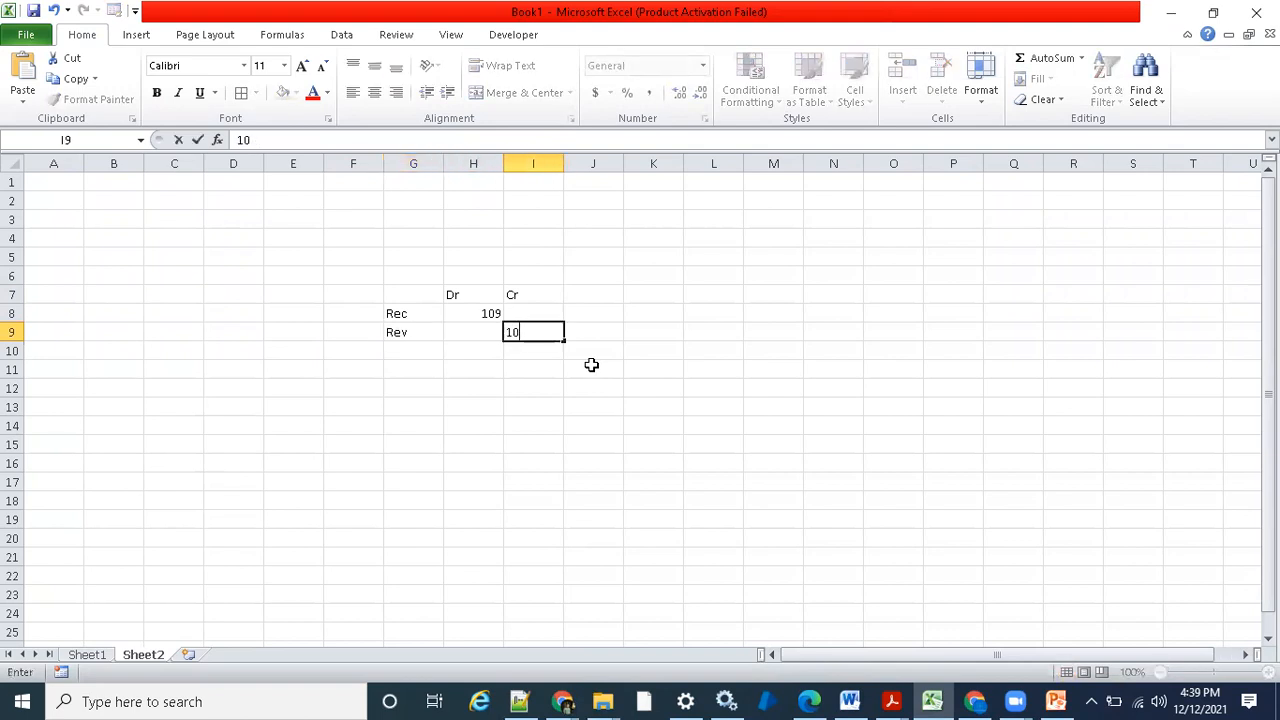
{"action": "key", "text": "Return"}
{"action": "key", "text": "Up"}
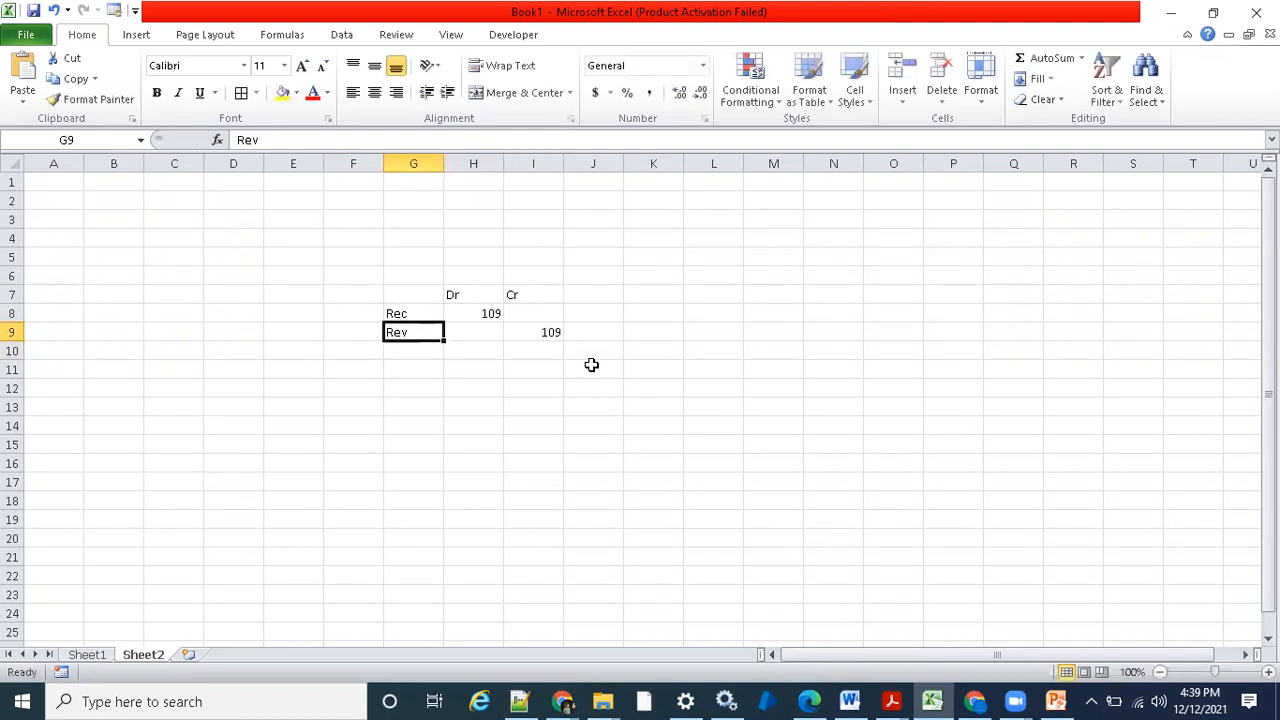
- Change the Rev credit amount in I9 to 100
{"action": "left_click", "coordinate": [562, 338]}
{"action": "type", "text": "100"}
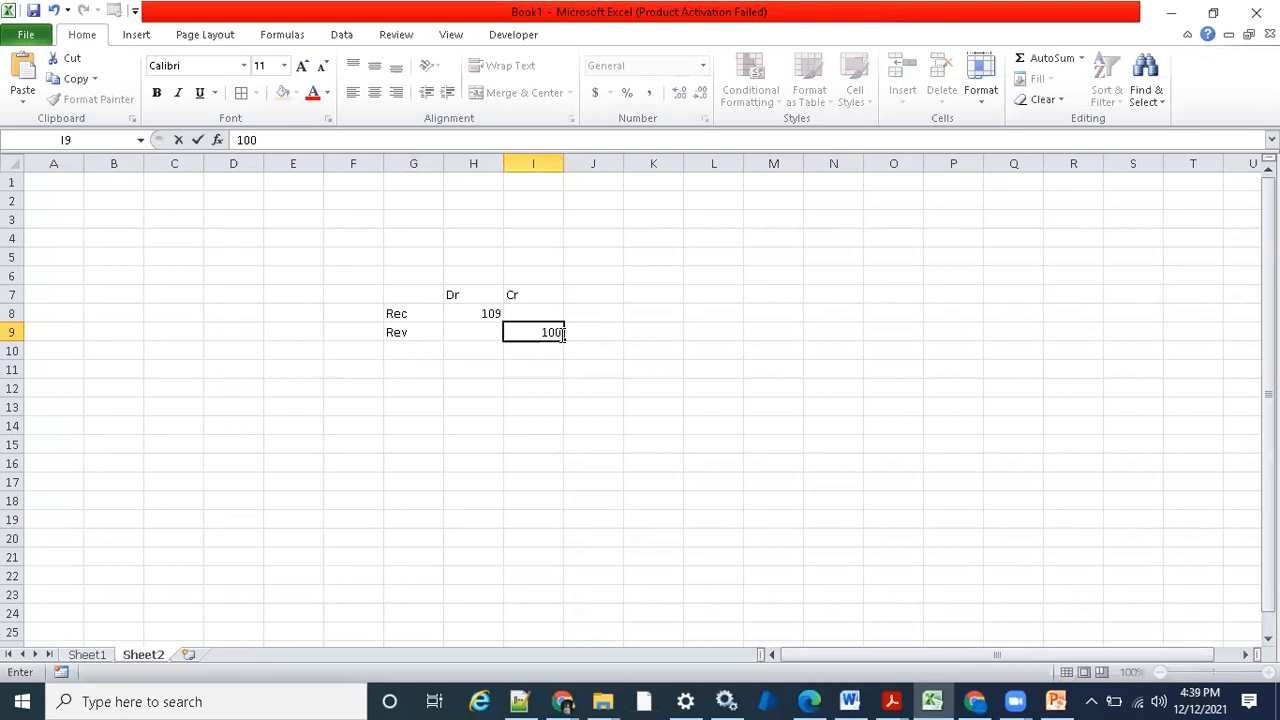
{"action": "key", "text": "Return"}
- Add a Tax entry in G10 with a credit amount of 9 in I10
{"action": "key", "text": "Left"}
{"action": "key", "text": "Left"}
{"action": "type", "text": "Tax"}
{"action": "key", "text": "Right"}
{"action": "key", "text": "Right"}
{"action": "type", "text": "9"}
{"action": "key", "text": "Return"}
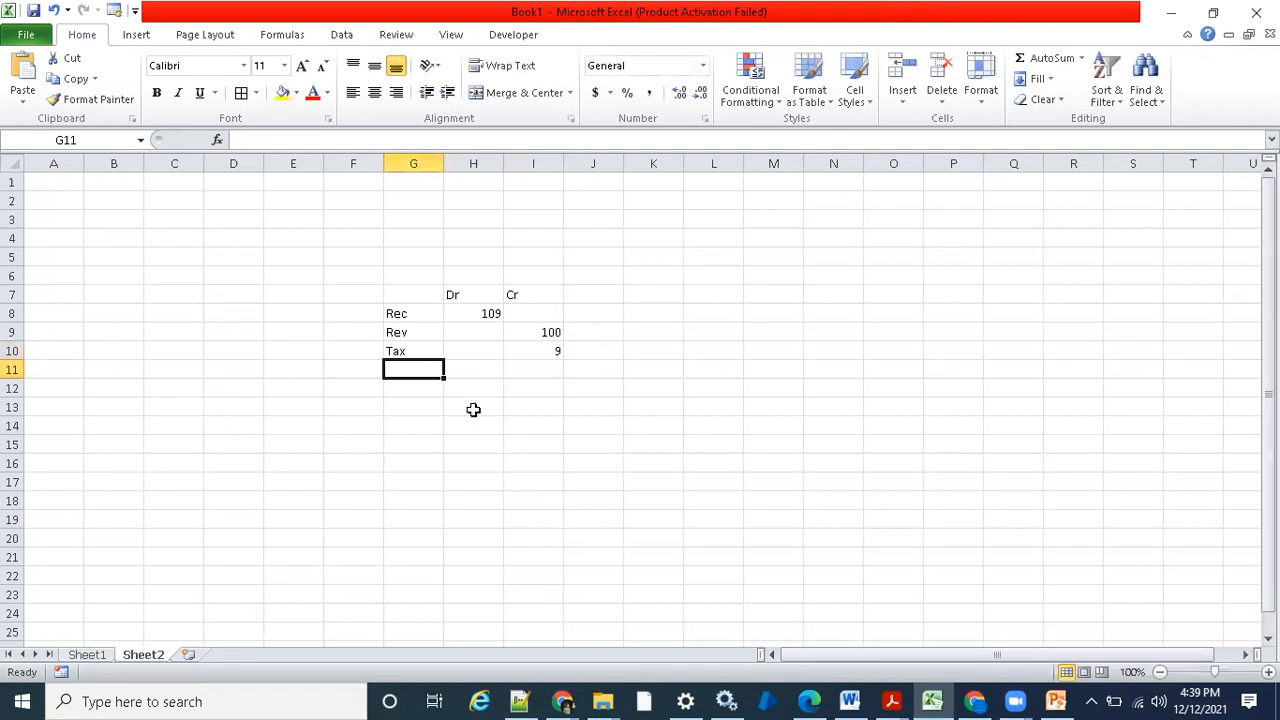
- Highlight the Rec debit amount in H8 with a yellow fill
{"action": "left_click", "coordinate": [473, 315]}
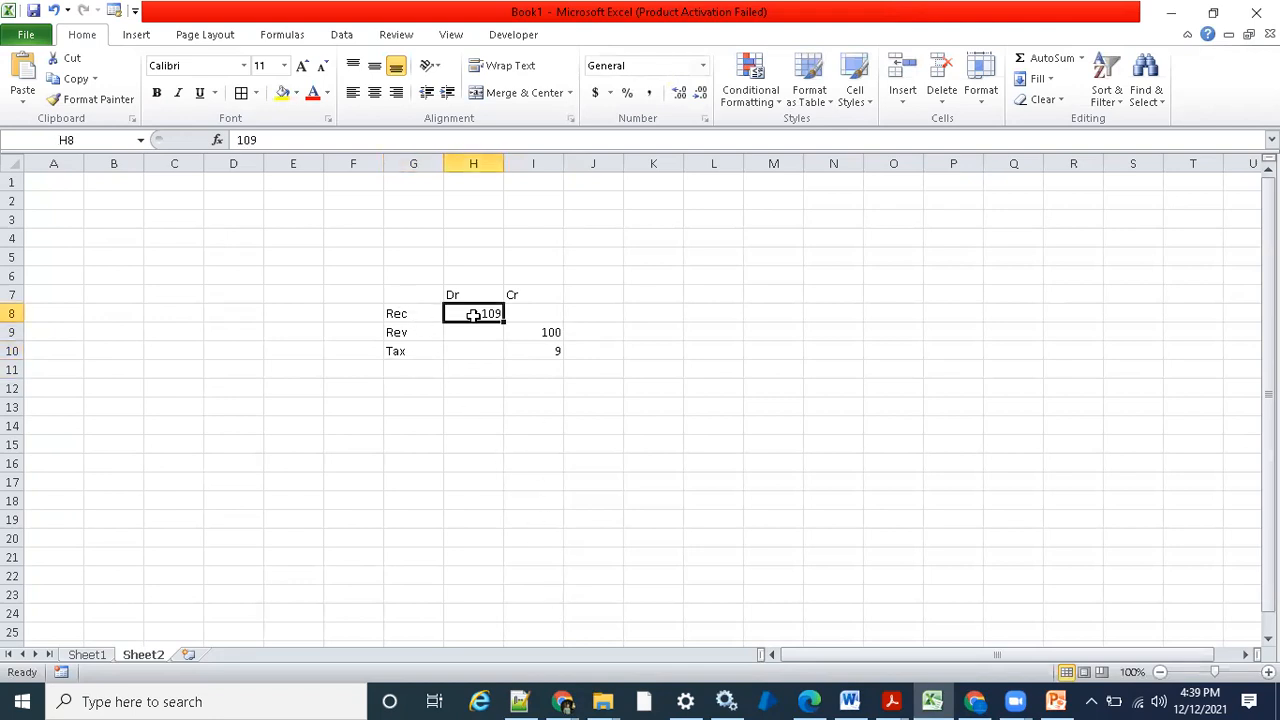
{"action": "left_click", "coordinate": [280, 93]}
{"action": "left_click", "coordinate": [674, 386]}
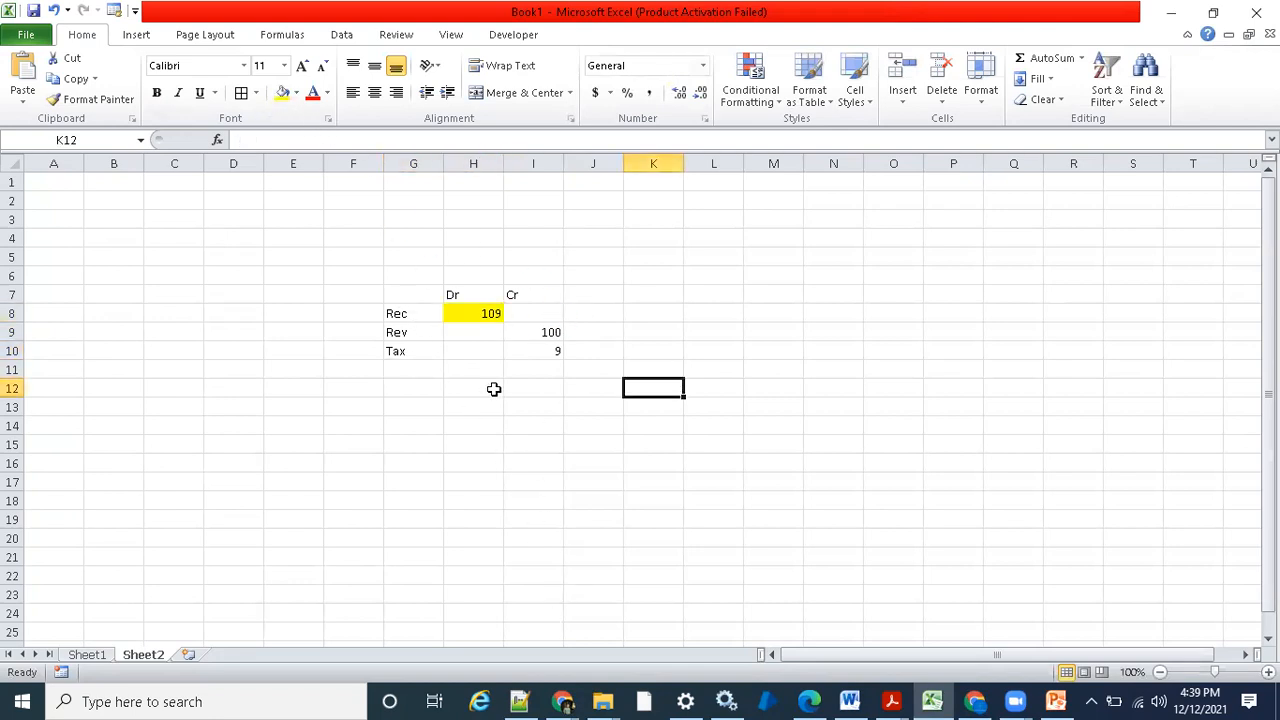
- Apply borders to all cells of the invoice entry table in G7:I10
{"action": "left_click_drag", "start_coordinate": [406, 292], "coordinate": [548, 352]}
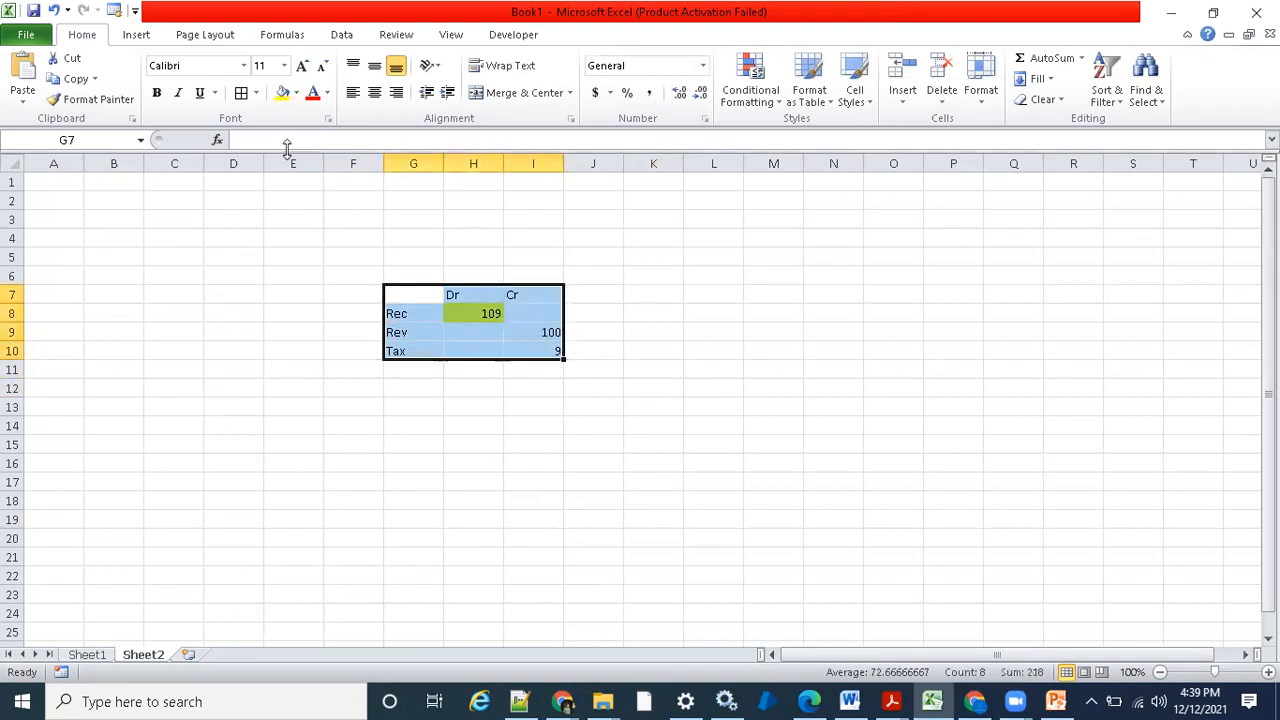
{"action": "left_click", "coordinate": [241, 92]}
{"action": "left_click", "coordinate": [463, 388]}
{"action": "left_click", "coordinate": [424, 440]}
{"action": "left_click", "coordinate": [424, 408]}
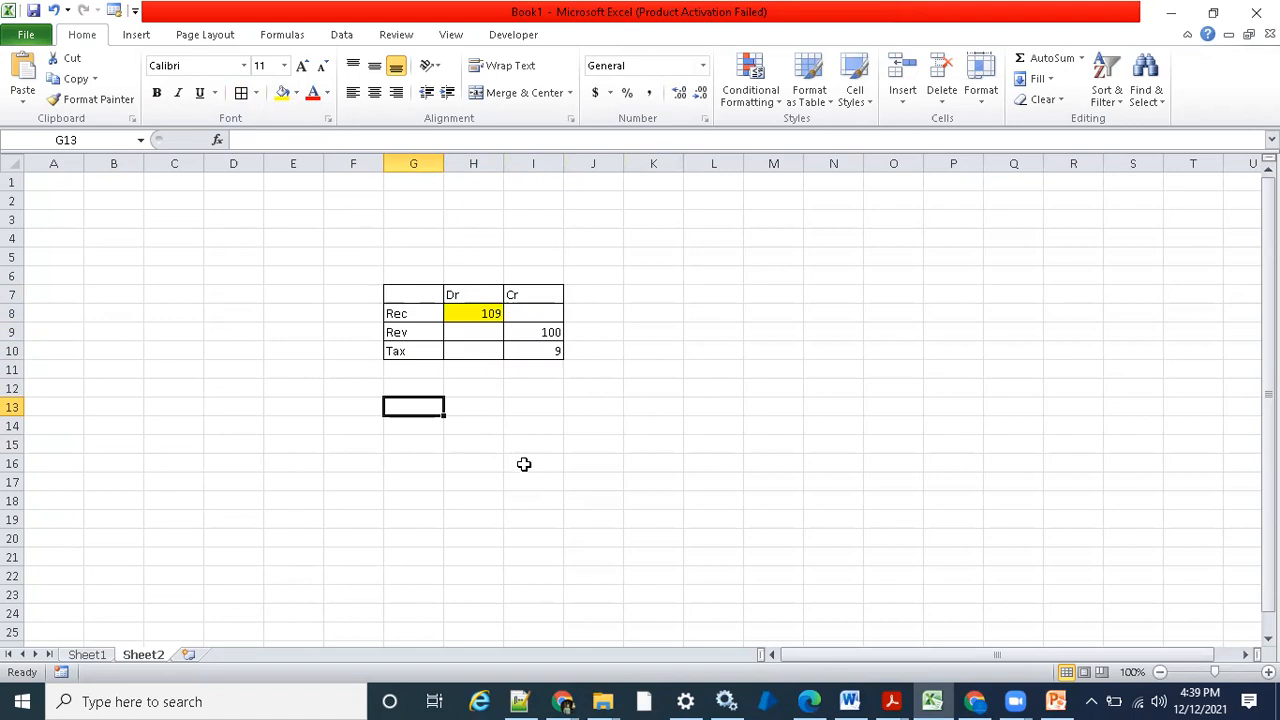
- Switch to the Create Adjustment form in the browser and examine the adjustment amount field
{"action": "left_click", "coordinate": [563, 701]}
{"action": "left_click", "coordinate": [816, 598]}
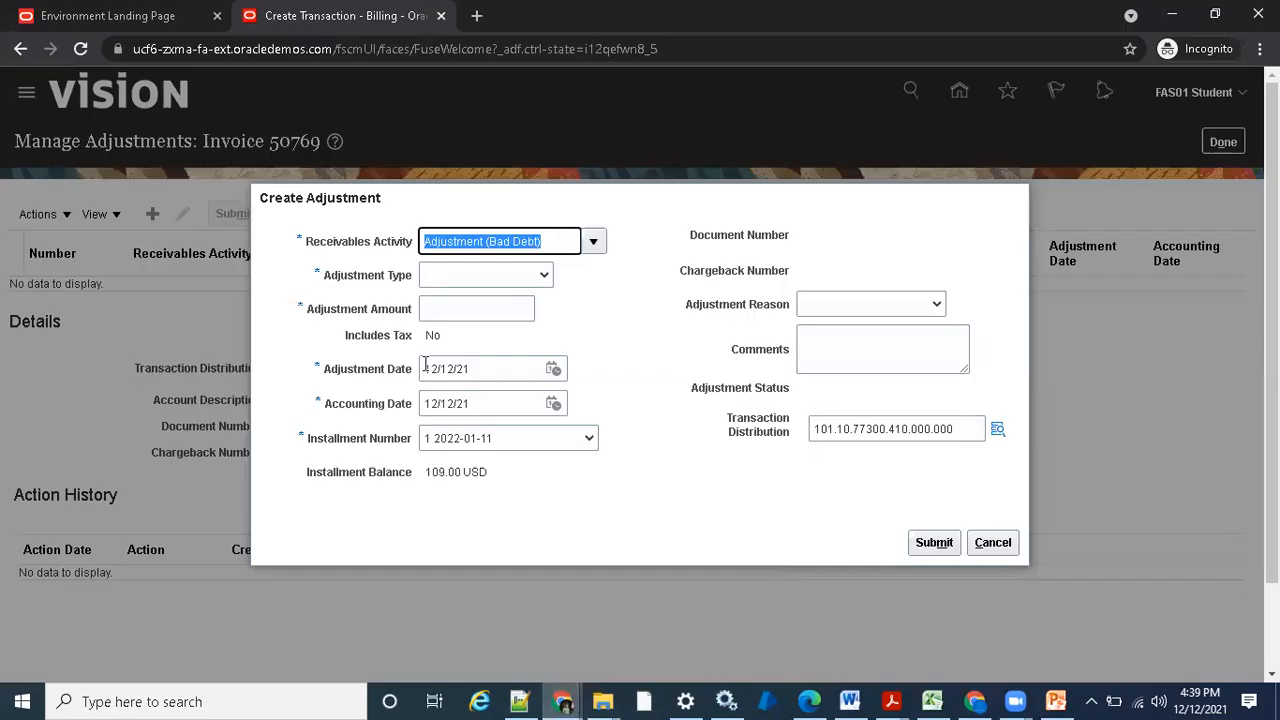
{"action": "left_click", "coordinate": [458, 312]}
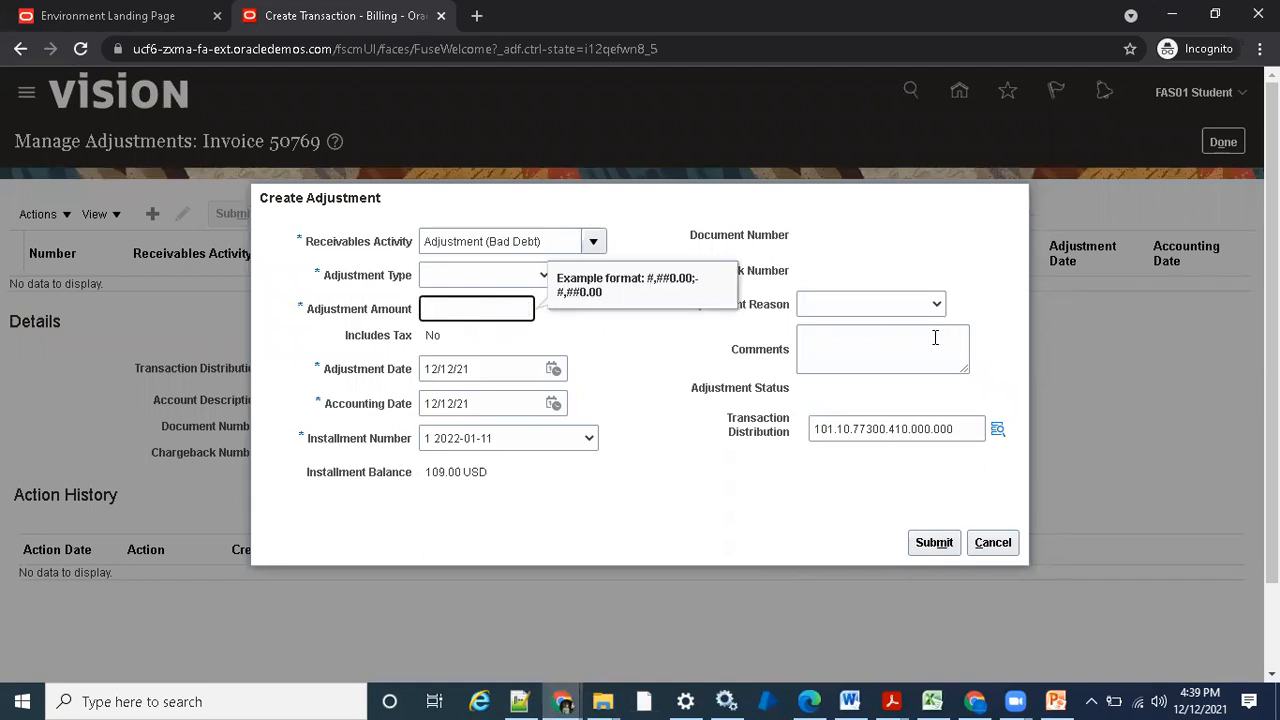
- Switch back to the Excel workbook and enter the label Adjust Activity Acct in G13
{"action": "key", "text": "alt+Tab"}
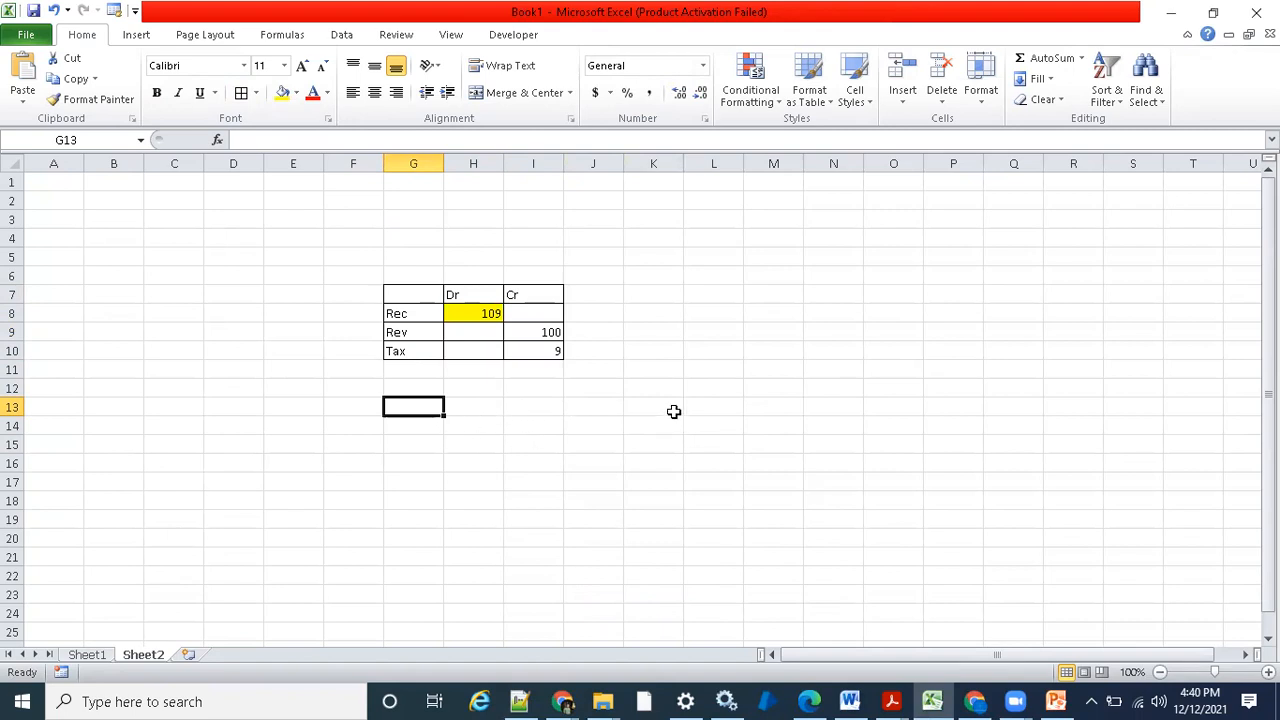
{"action": "left_click", "coordinate": [490, 412]}
{"action": "left_click", "coordinate": [424, 408]}
{"action": "left_click", "coordinate": [530, 408]}
{"action": "left_click", "coordinate": [460, 402]}
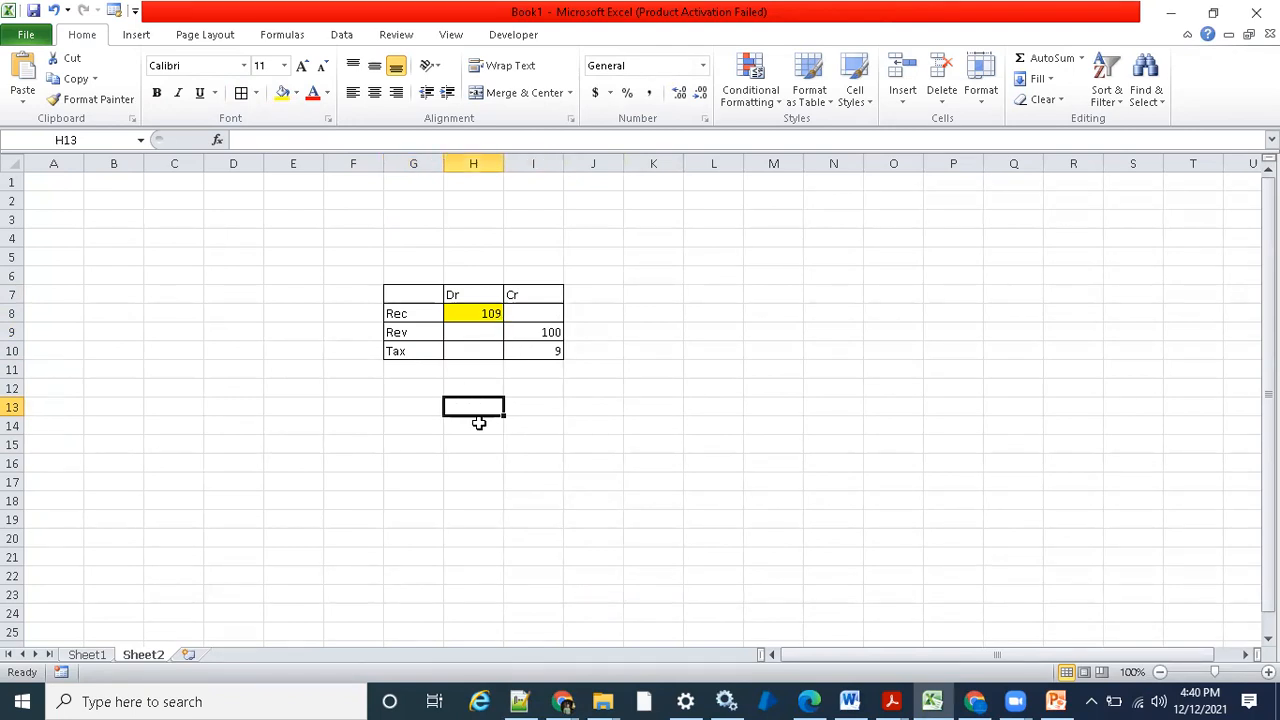
{"action": "left_click", "coordinate": [415, 409]}
{"action": "type", "text": "Adjust"}
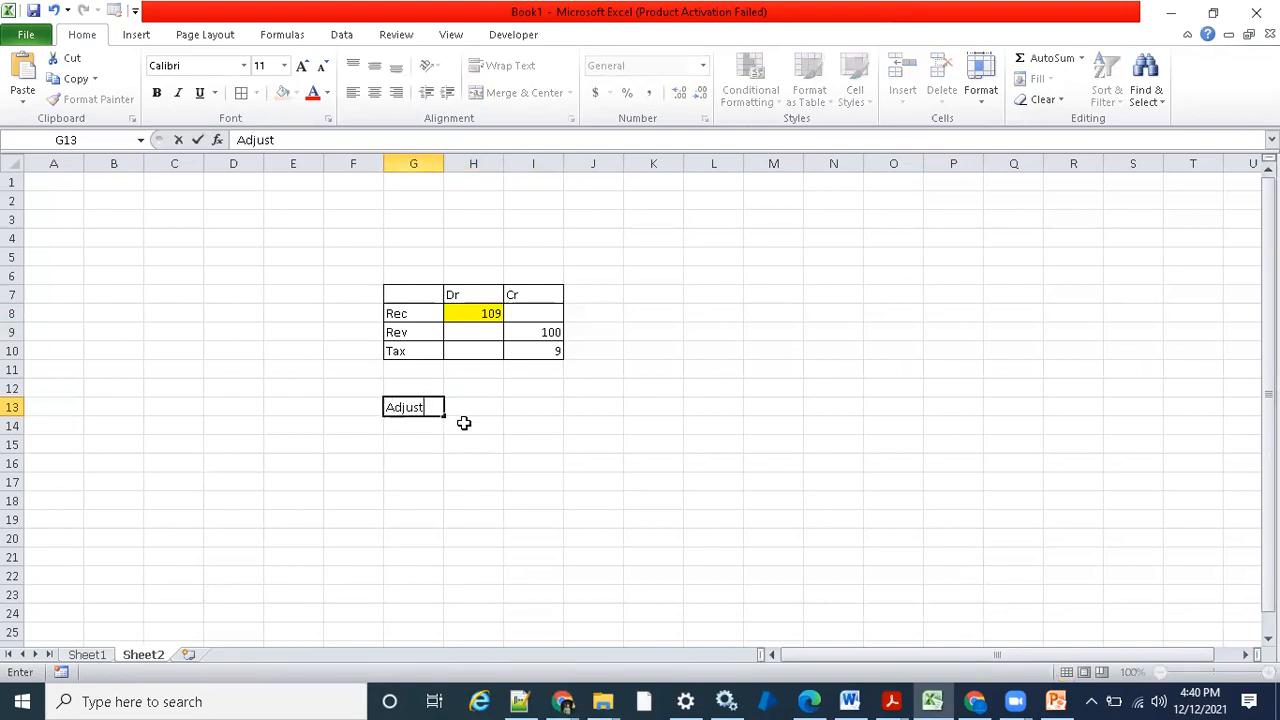
{"action": "type", "text": " Activity Acct"}
{"action": "key", "text": "Return"}
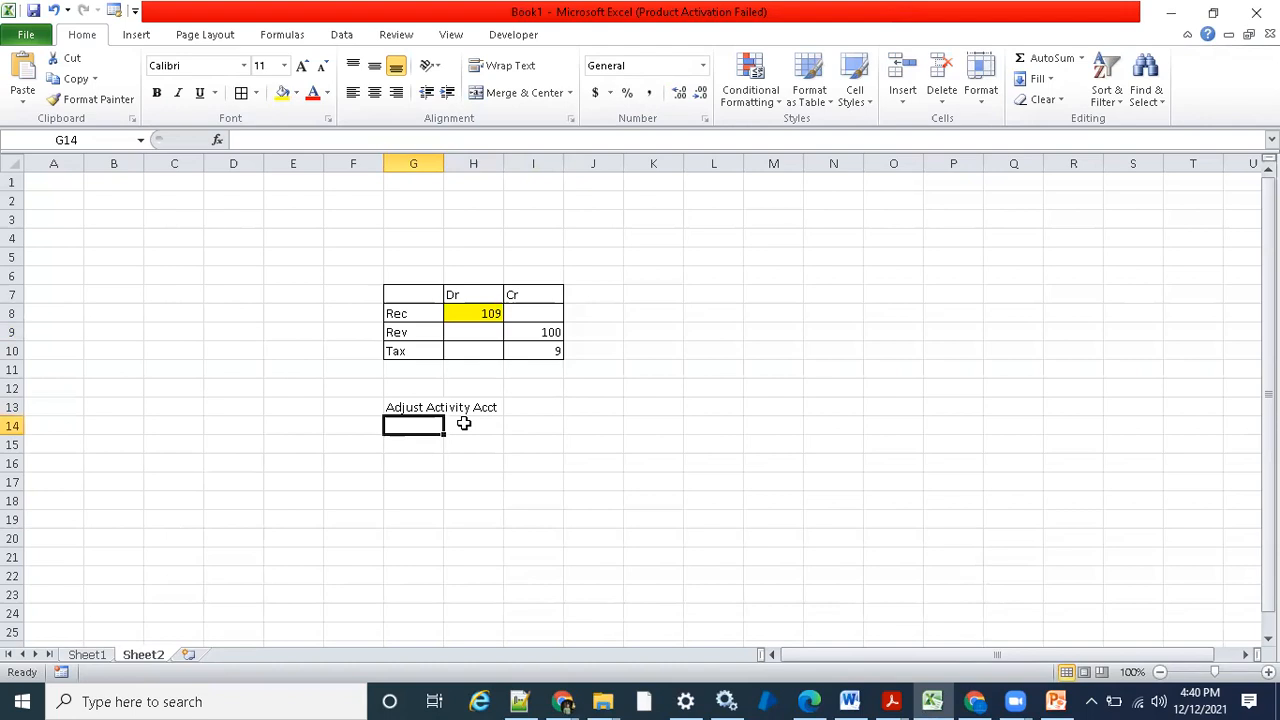
- Enter a debit amount of 9 in H13 for the adjustment activity account
{"action": "left_click", "coordinate": [451, 408]}
{"action": "left_click", "coordinate": [437, 411]}
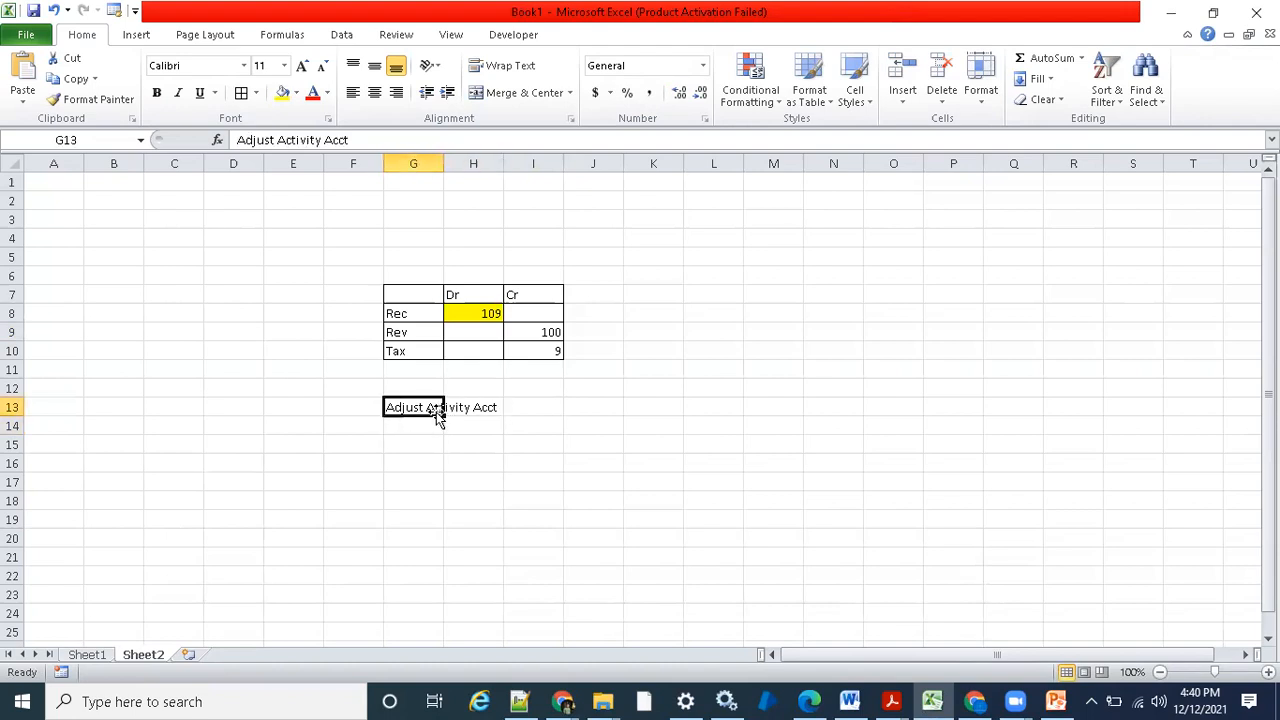
{"action": "left_click", "coordinate": [478, 406]}
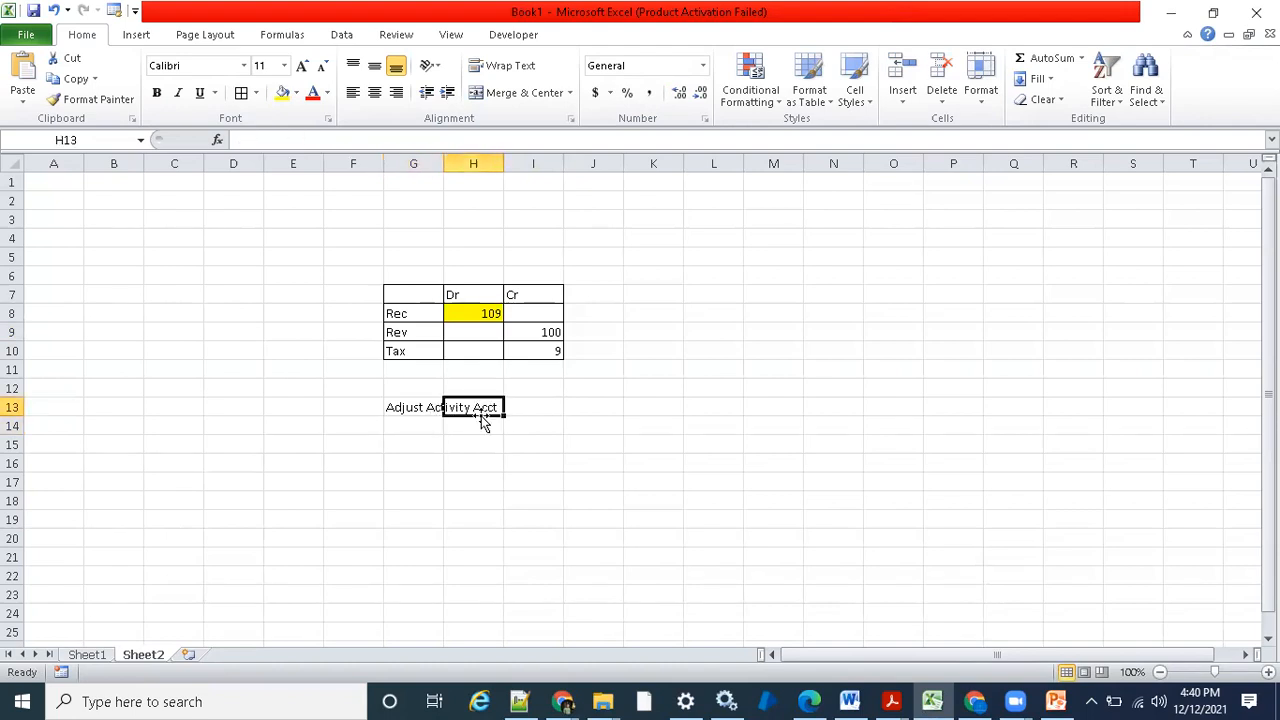
{"action": "type", "text": "9"}
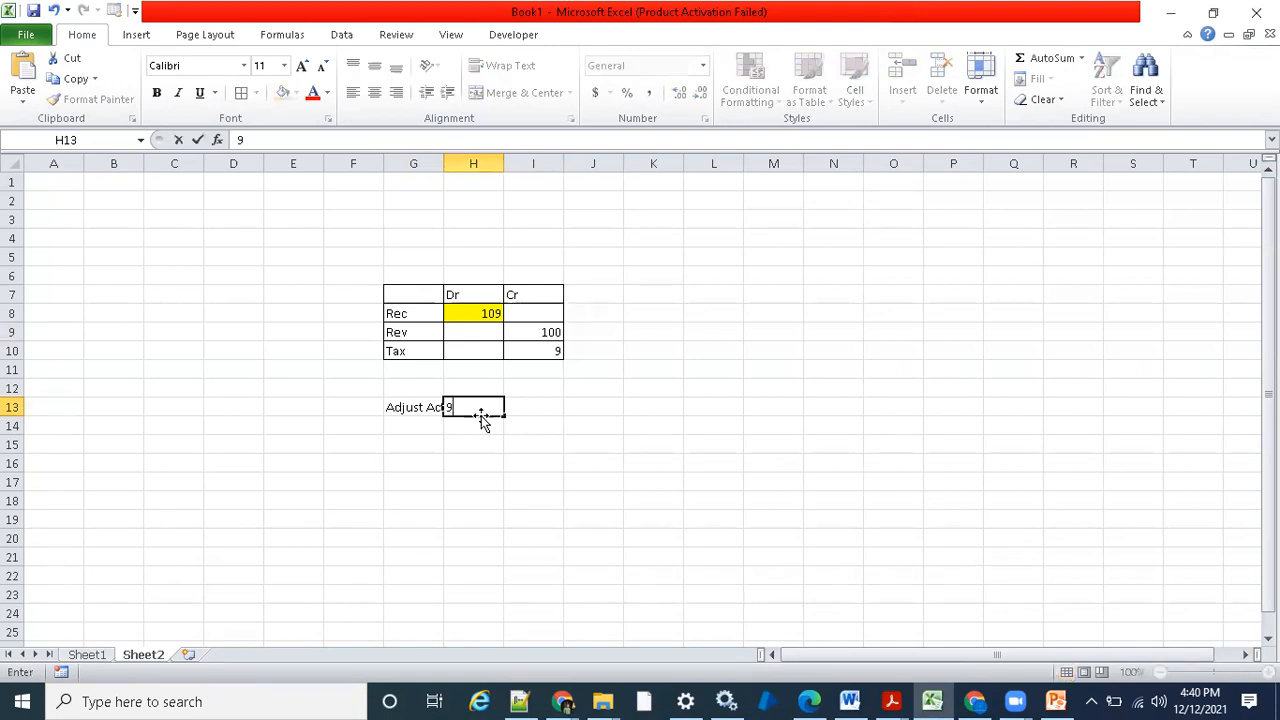
{"action": "key", "text": "Return"}
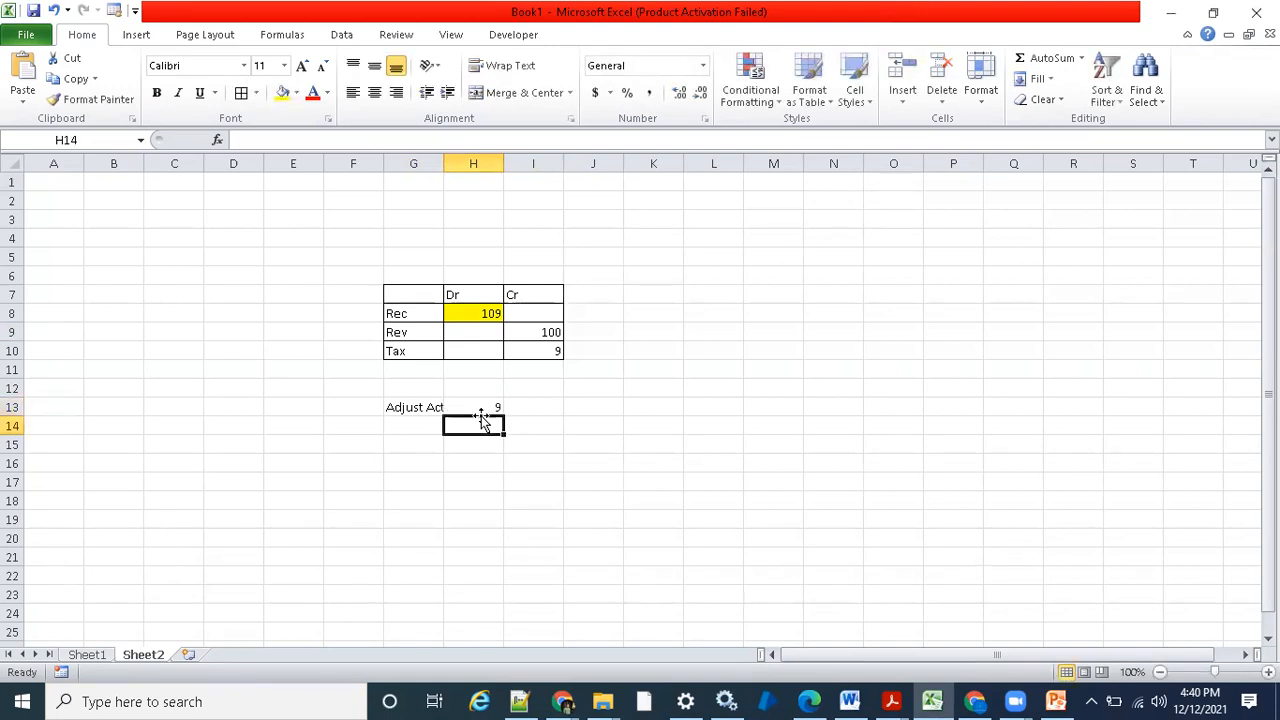
- Add a Rec entry in G14 with a credit amount of 9 in I14
{"action": "left_click", "coordinate": [423, 424]}
{"action": "type", "text": "Re"}
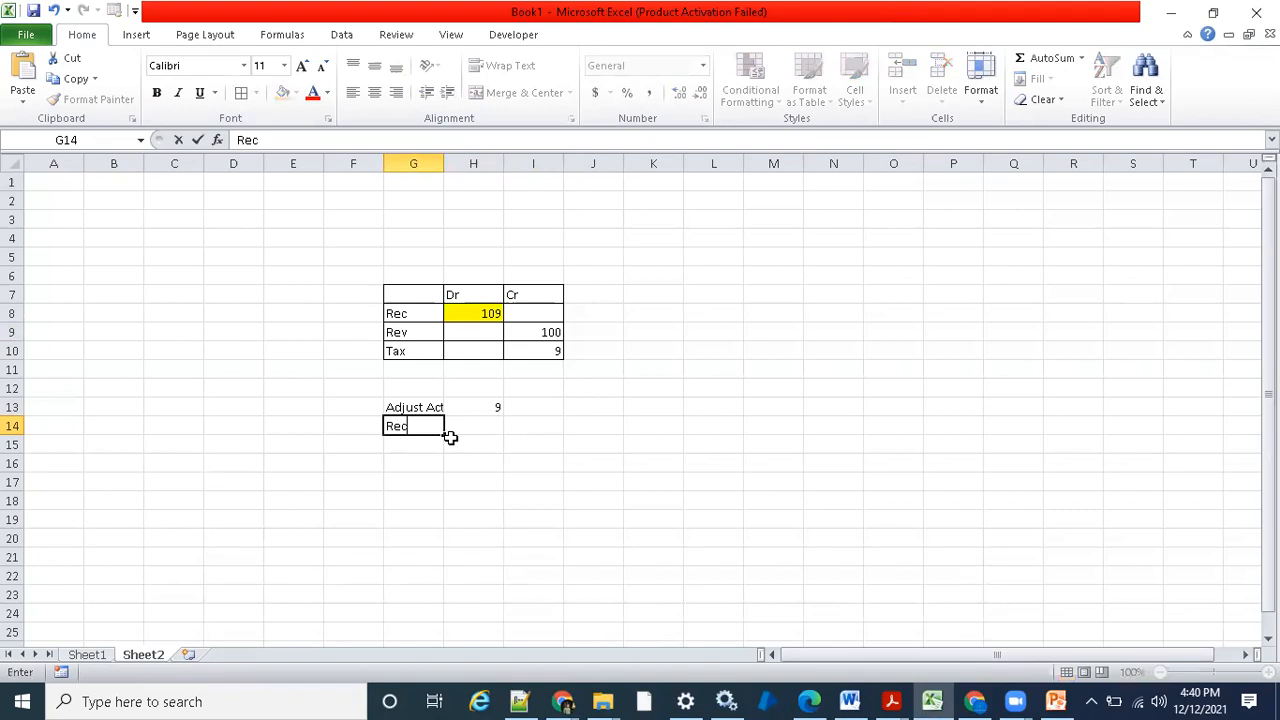
{"action": "type", "text": "c"}
{"action": "key", "text": "Tab"}
{"action": "key", "text": "Tab"}
{"action": "type", "text": "9"}
{"action": "key", "text": "Return"}
{"action": "key", "text": "Return"}
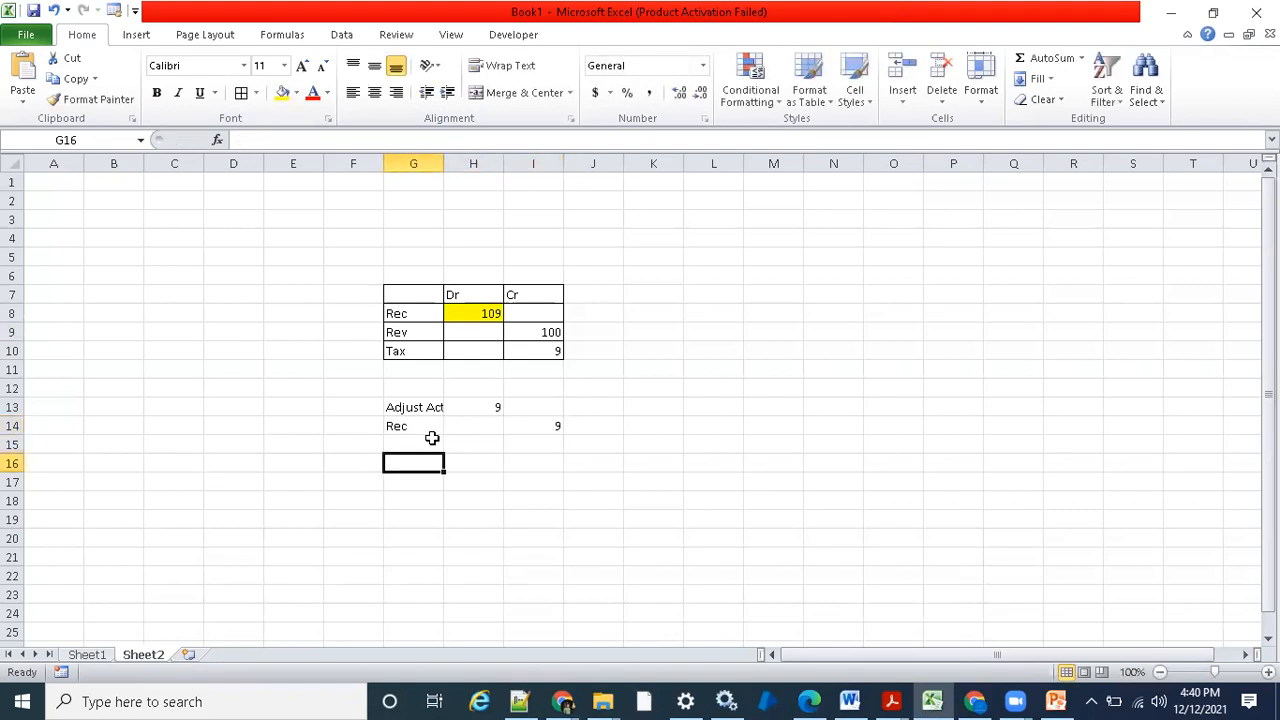
- Highlight the Rec credit amount in I14 with a yellow fill
{"action": "left_click", "coordinate": [551, 428]}
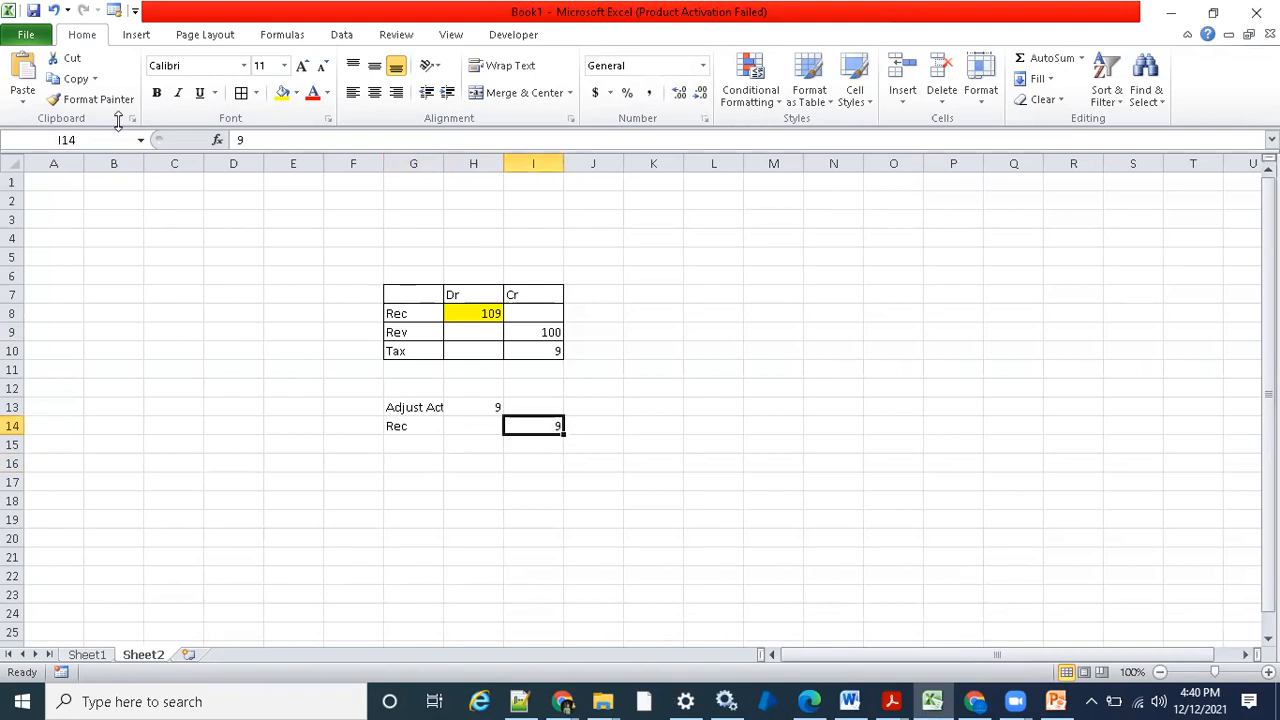
{"action": "left_click", "coordinate": [282, 93]}
{"action": "left_click", "coordinate": [420, 460]}
{"action": "left_click", "coordinate": [420, 480]}
- Enter the net receivable balance of 100 in H17 and the heading Dr above it in H16
{"action": "left_click", "coordinate": [477, 480]}
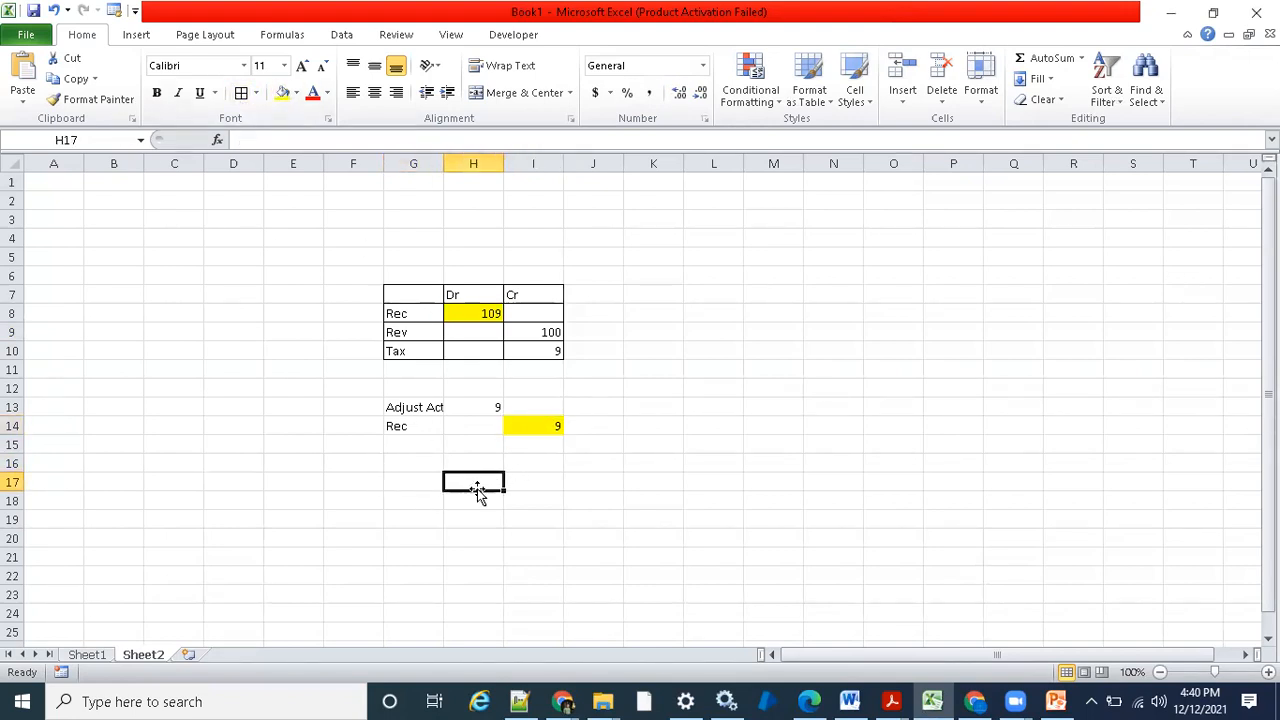
{"action": "type", "text": "100"}
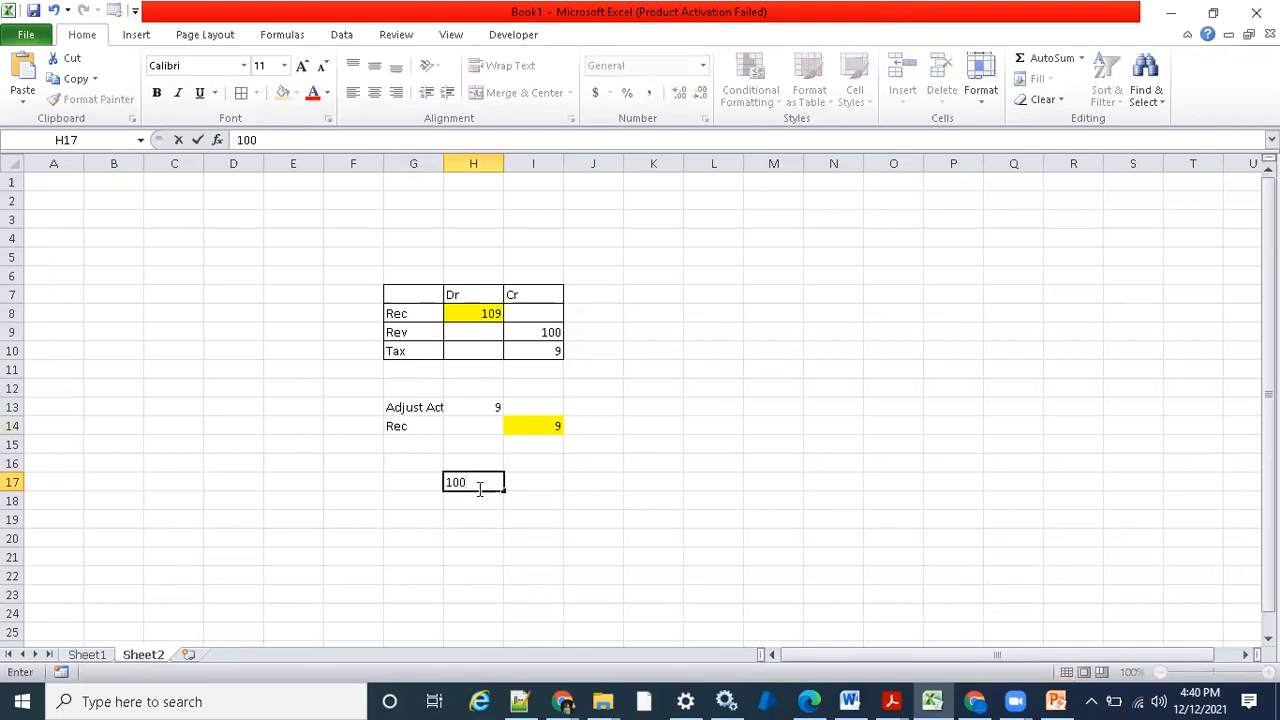
{"action": "key", "text": "Return"}
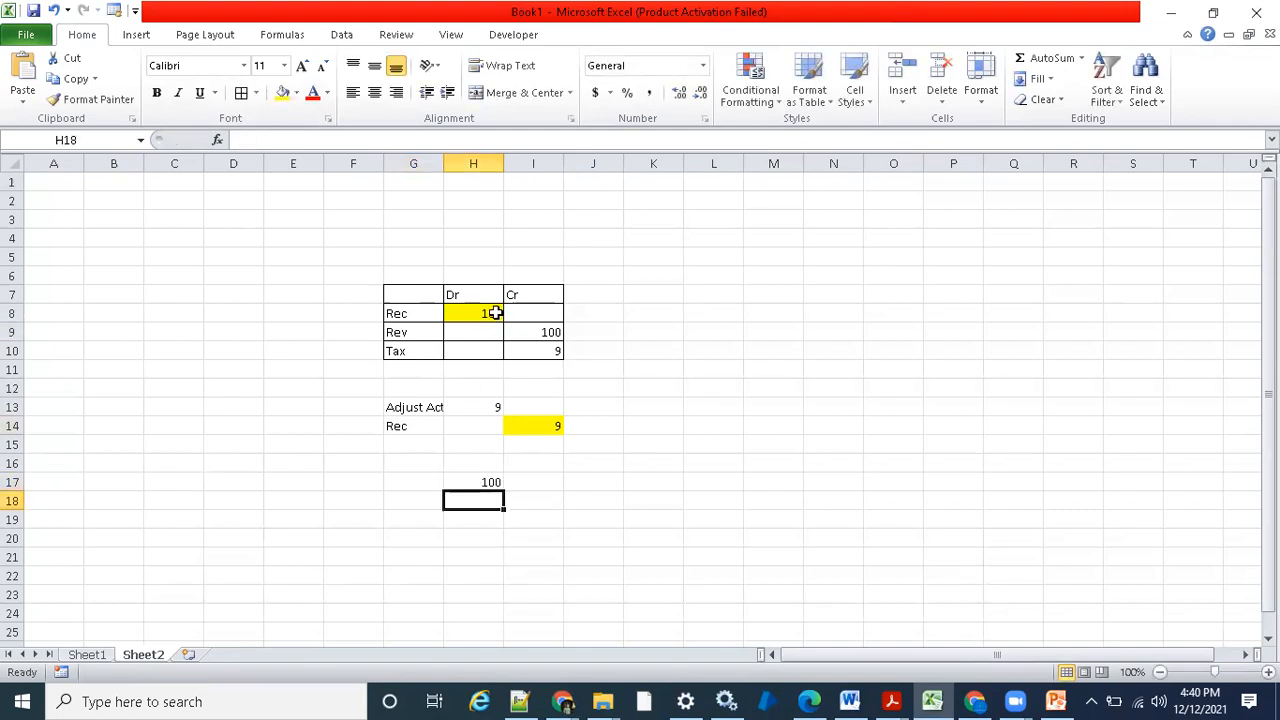
{"action": "left_click", "coordinate": [551, 427]}
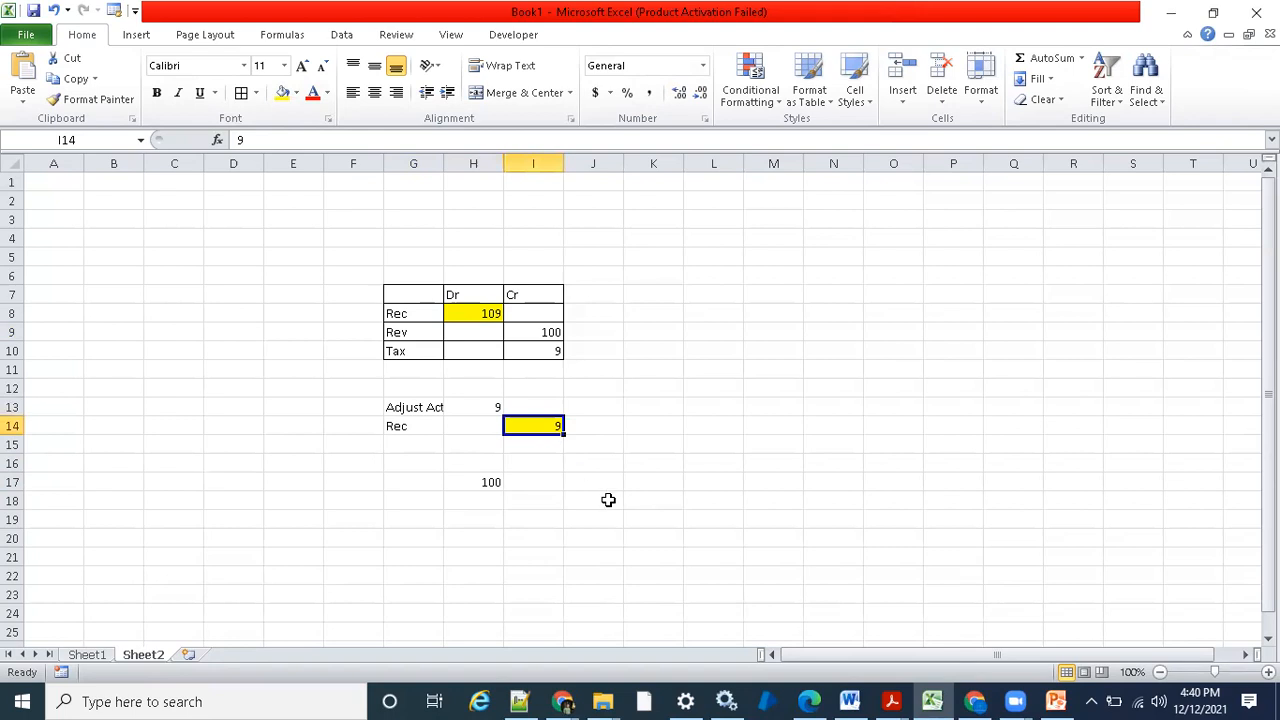
{"action": "left_click", "coordinate": [500, 463]}
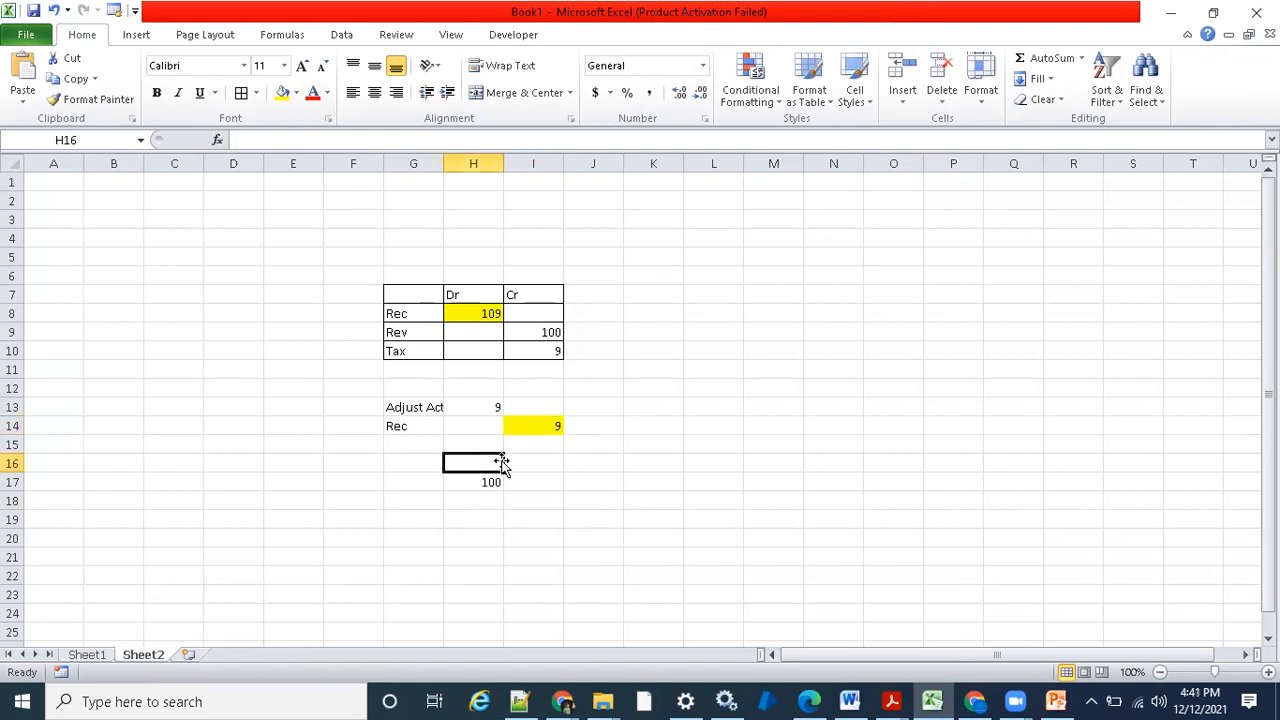
{"action": "type", "text": "Dr"}
{"action": "left_click", "coordinate": [569, 559]}
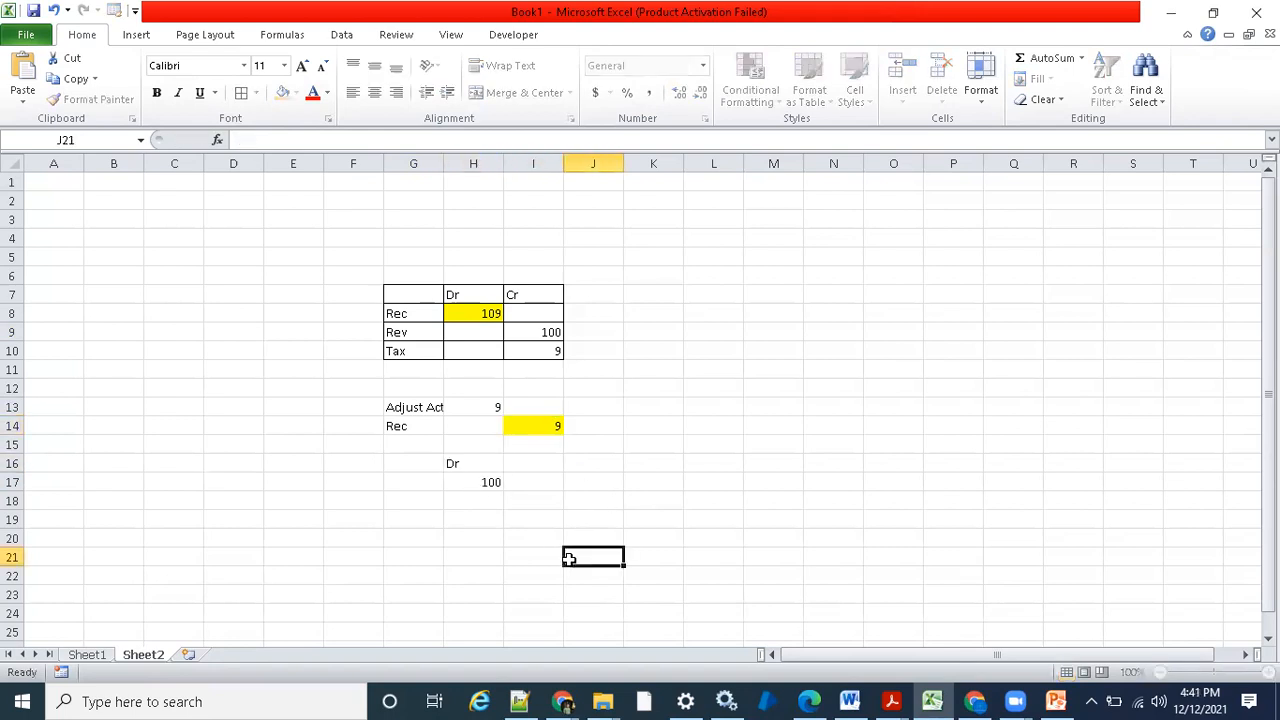
{"action": "left_click", "coordinate": [470, 486]}
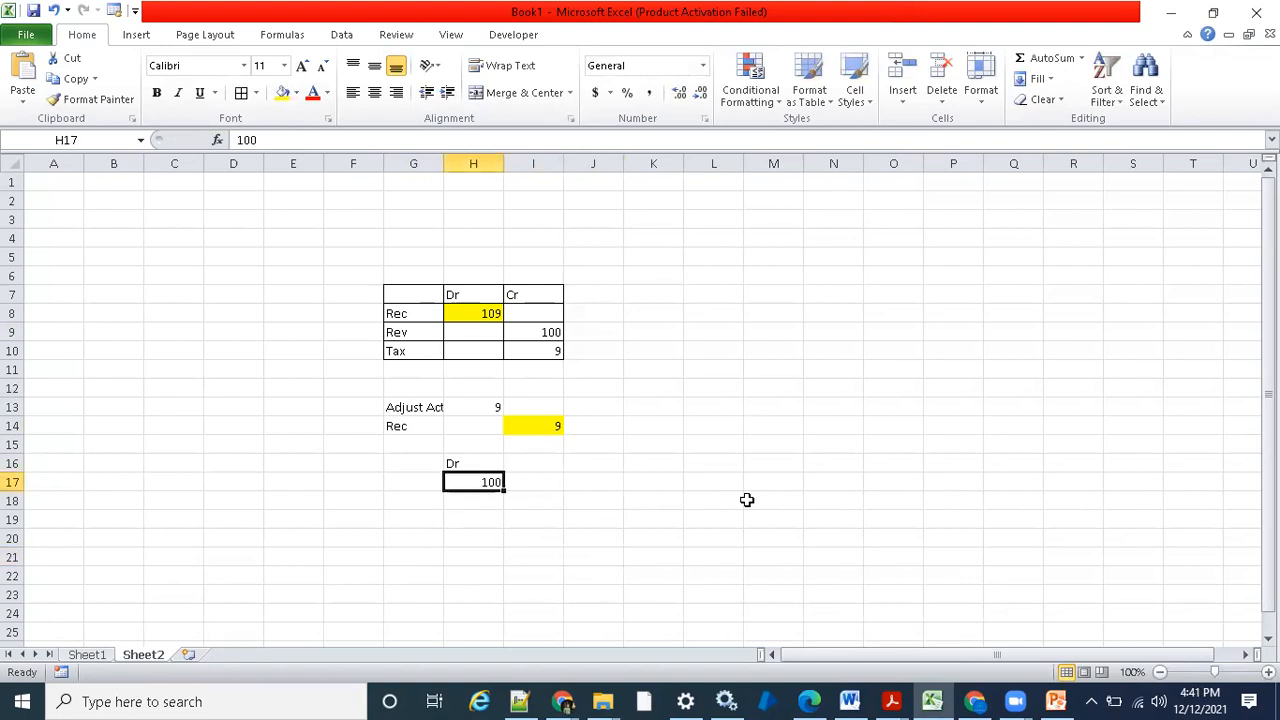
{"action": "left_click", "coordinate": [629, 485]}
{"action": "left_click", "coordinate": [483, 482]}
{"action": "left_click", "coordinate": [550, 486]}
{"action": "left_click", "coordinate": [577, 514]}
{"action": "left_click", "coordinate": [556, 466]}
- Apply borders to all cells of the adjustment entry in G13:I14
{"action": "left_click_drag", "start_coordinate": [428, 410], "coordinate": [518, 430]}
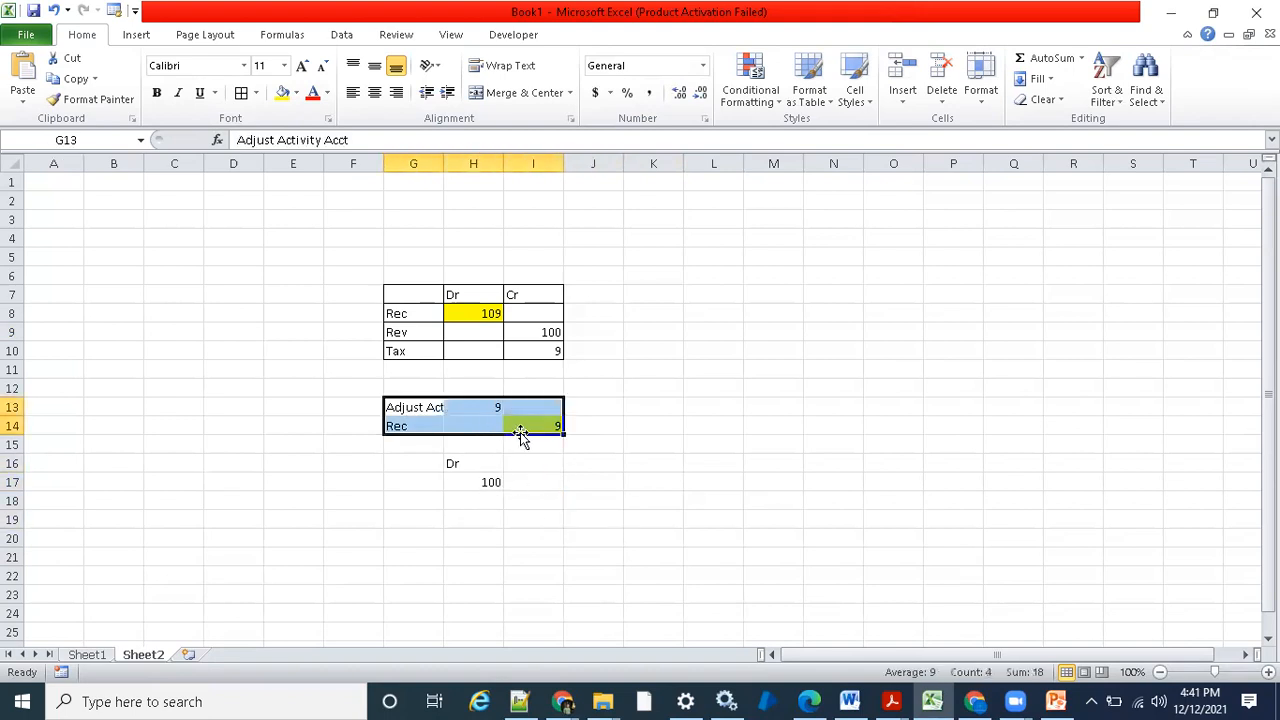
{"action": "left_click", "coordinate": [241, 92]}
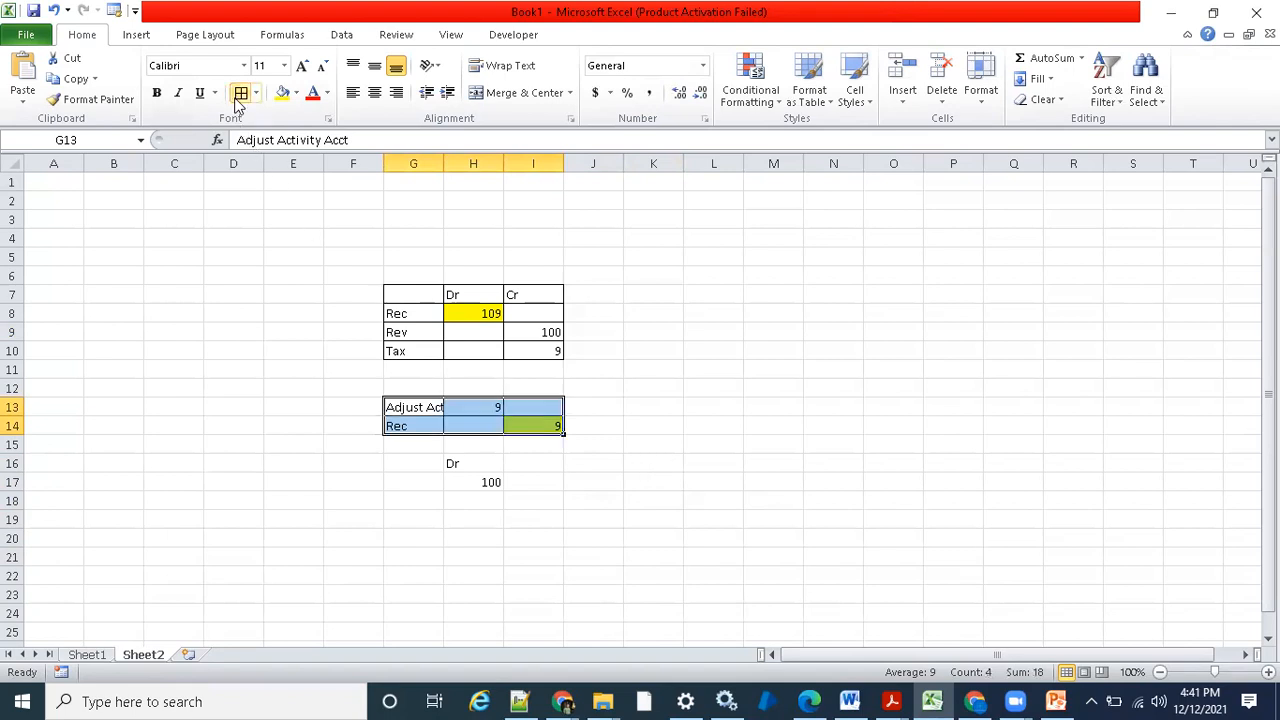
{"action": "left_click", "coordinate": [693, 338]}
- Switch to the Create Adjustment form in the browser and examine the receivables activity and its transaction distribution account
{"action": "left_click", "coordinate": [560, 700]}
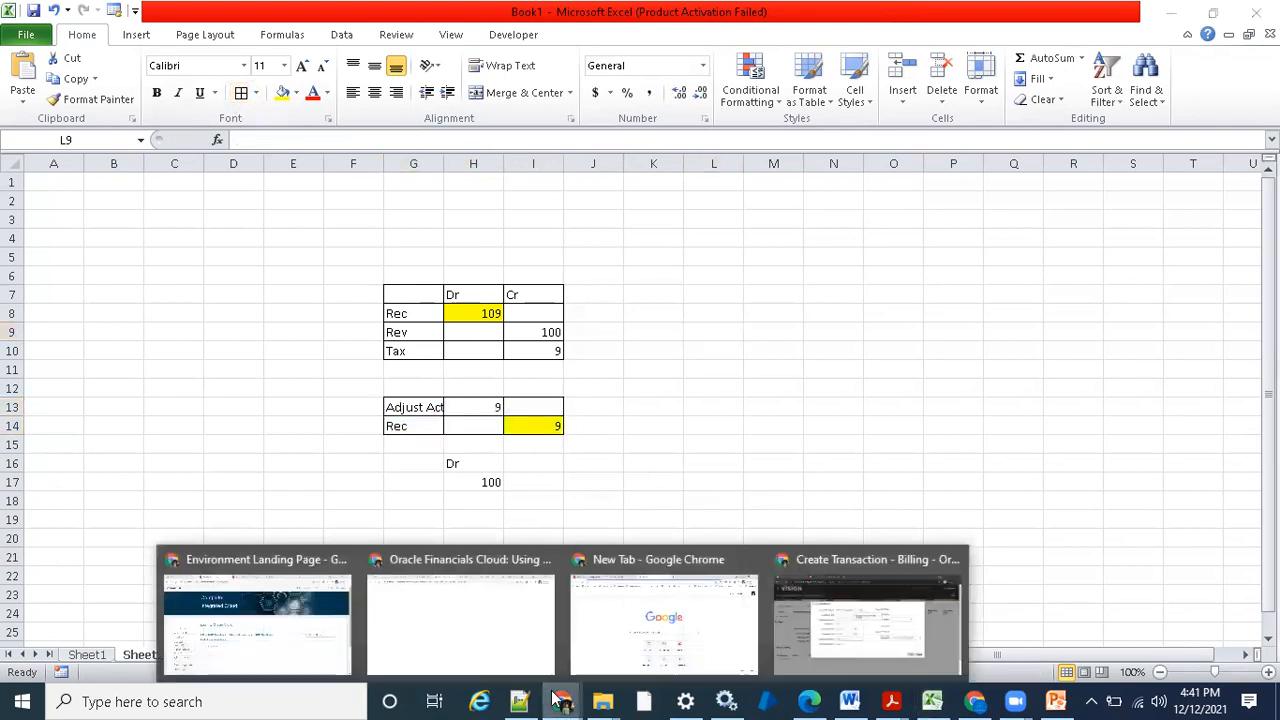
{"action": "left_click", "coordinate": [853, 621]}
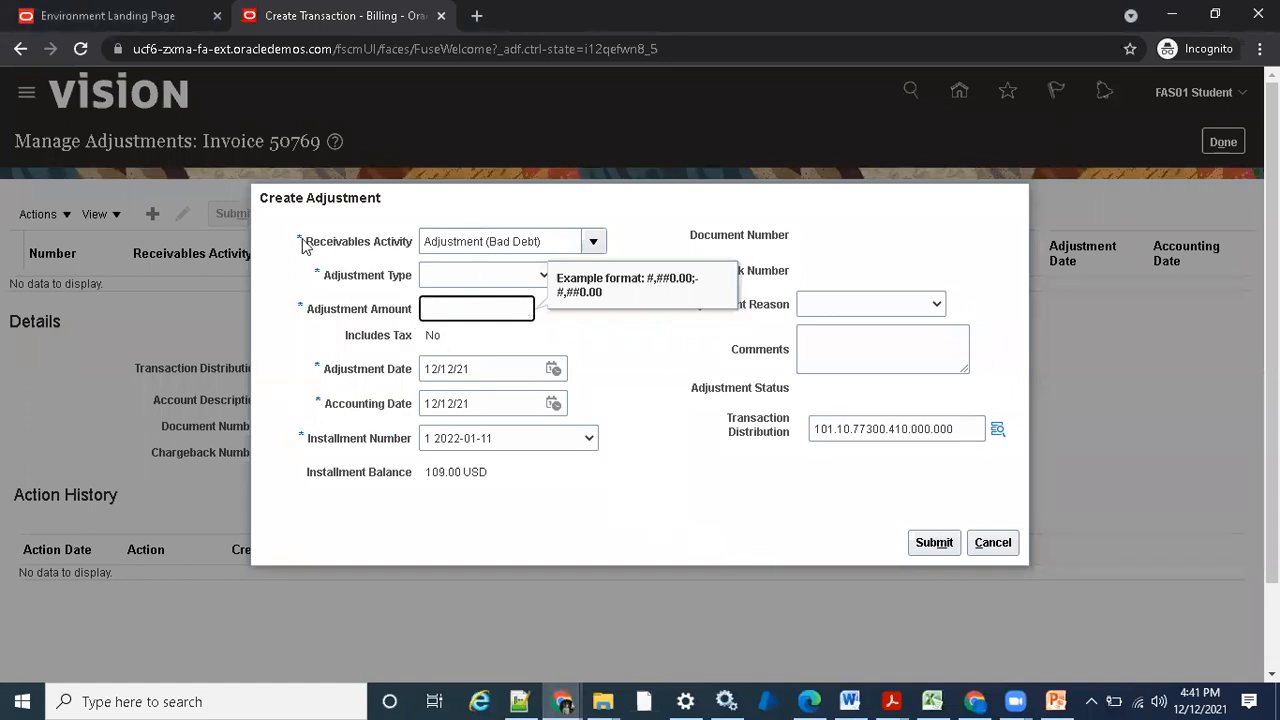
{"action": "left_click_drag", "start_coordinate": [303, 247], "coordinate": [412, 248]}
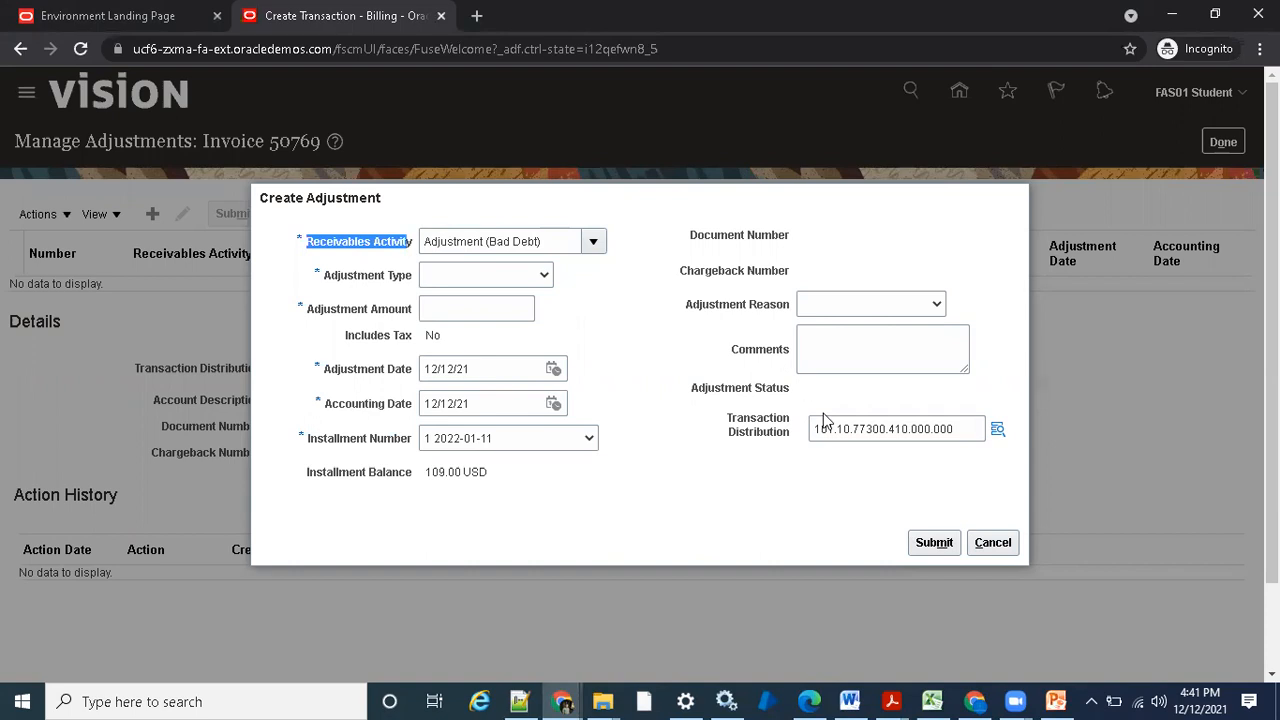
{"action": "left_click", "coordinate": [750, 428]}
{"action": "left_click_drag", "start_coordinate": [818, 428], "coordinate": [968, 430]}
{"action": "left_click", "coordinate": [812, 435]}
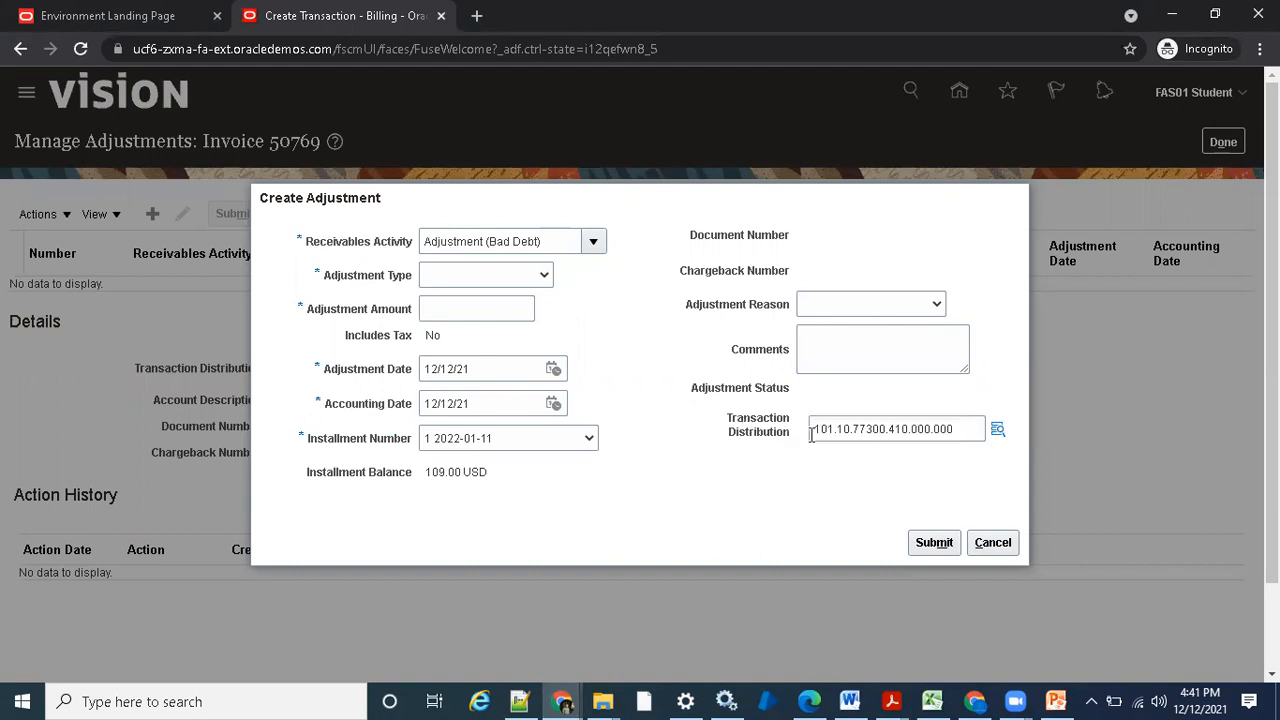
{"action": "left_click_drag", "start_coordinate": [812, 435], "coordinate": [958, 430]}
{"action": "left_click", "coordinate": [751, 471]}
- Set the adjustment type to Line Adjustments and the adjustment amount to -9
{"action": "left_click", "coordinate": [499, 276]}
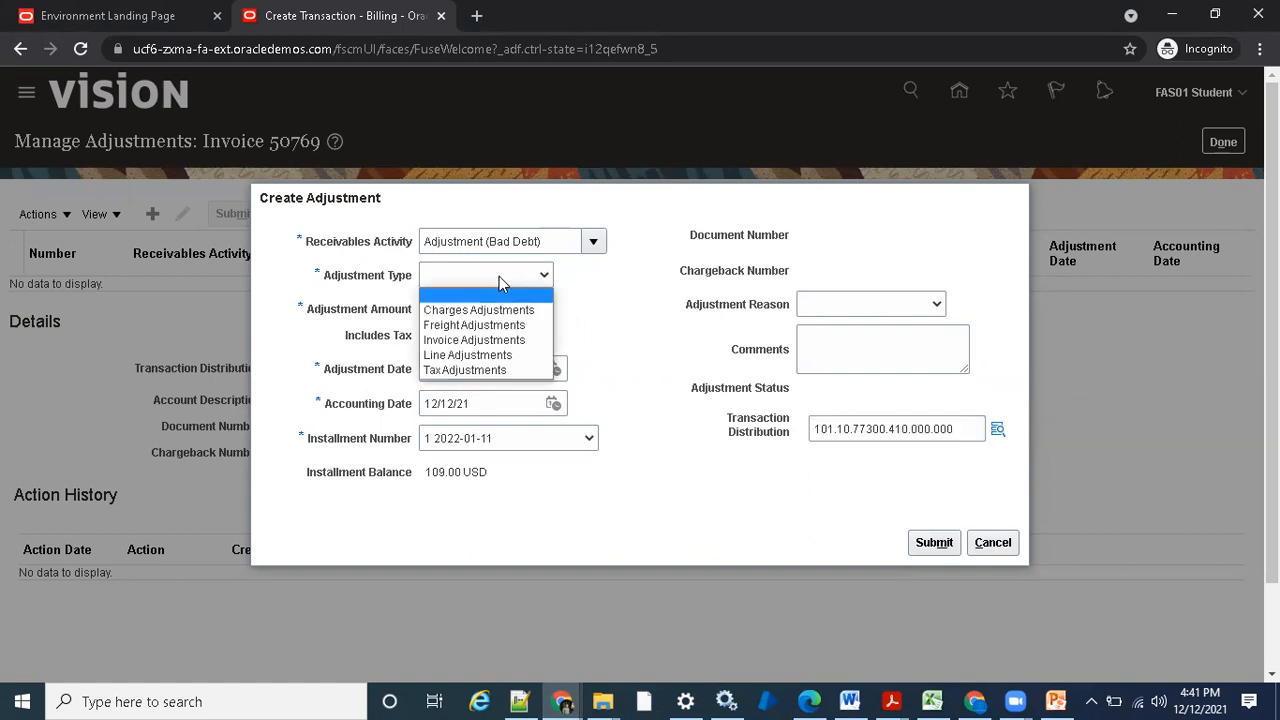
{"action": "left_click", "coordinate": [486, 357]}
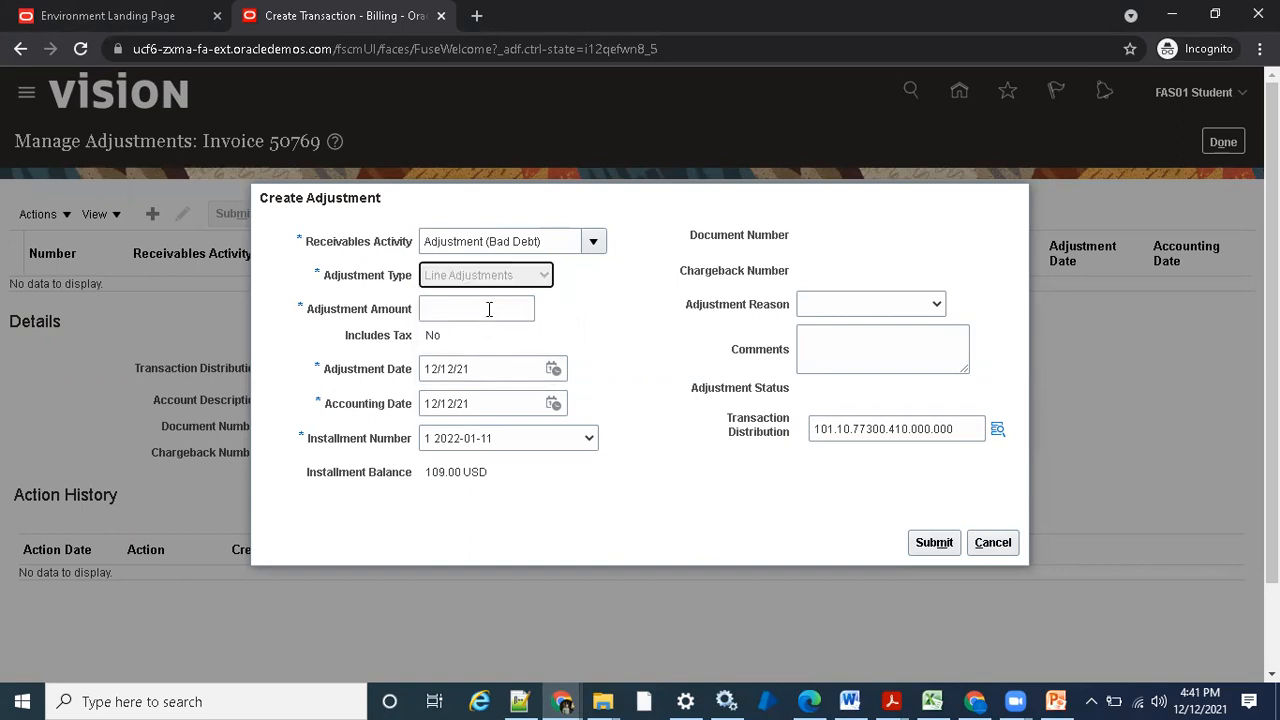
{"action": "left_click", "coordinate": [490, 308]}
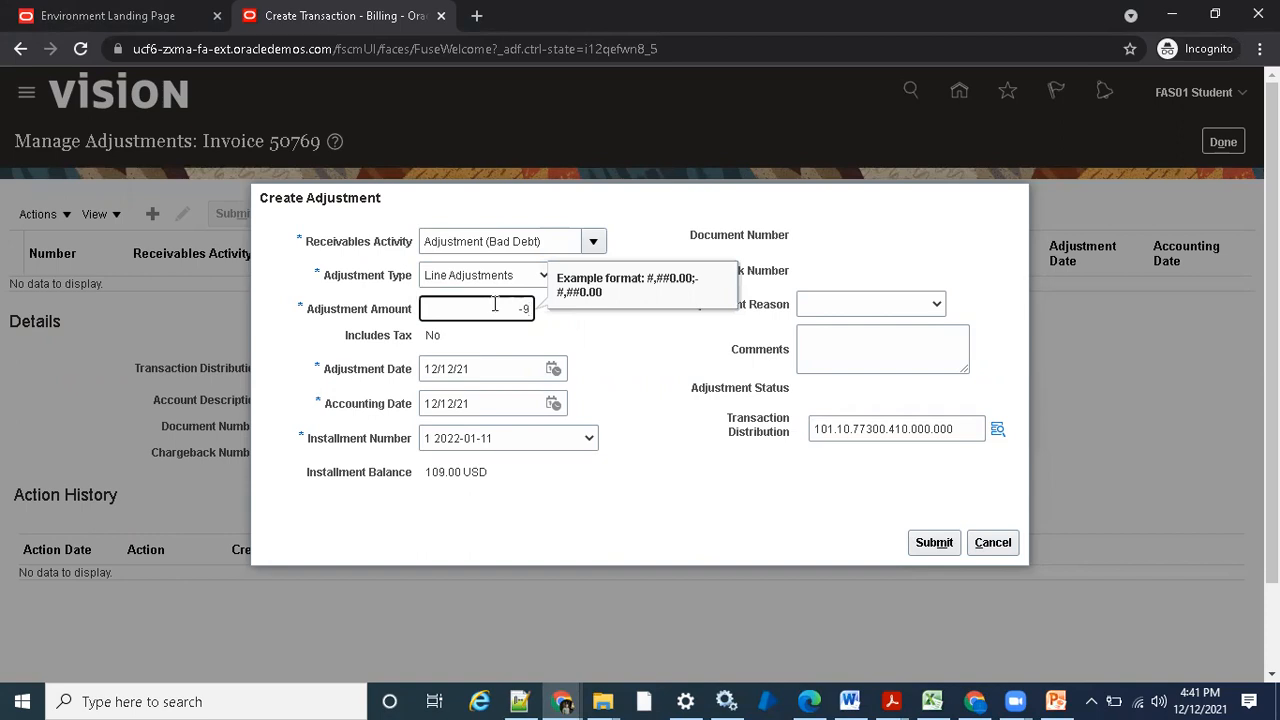
- Set the adjustment reason to Offset and enter the comment "adjusting 9$"
{"action": "left_click", "coordinate": [579, 342]}
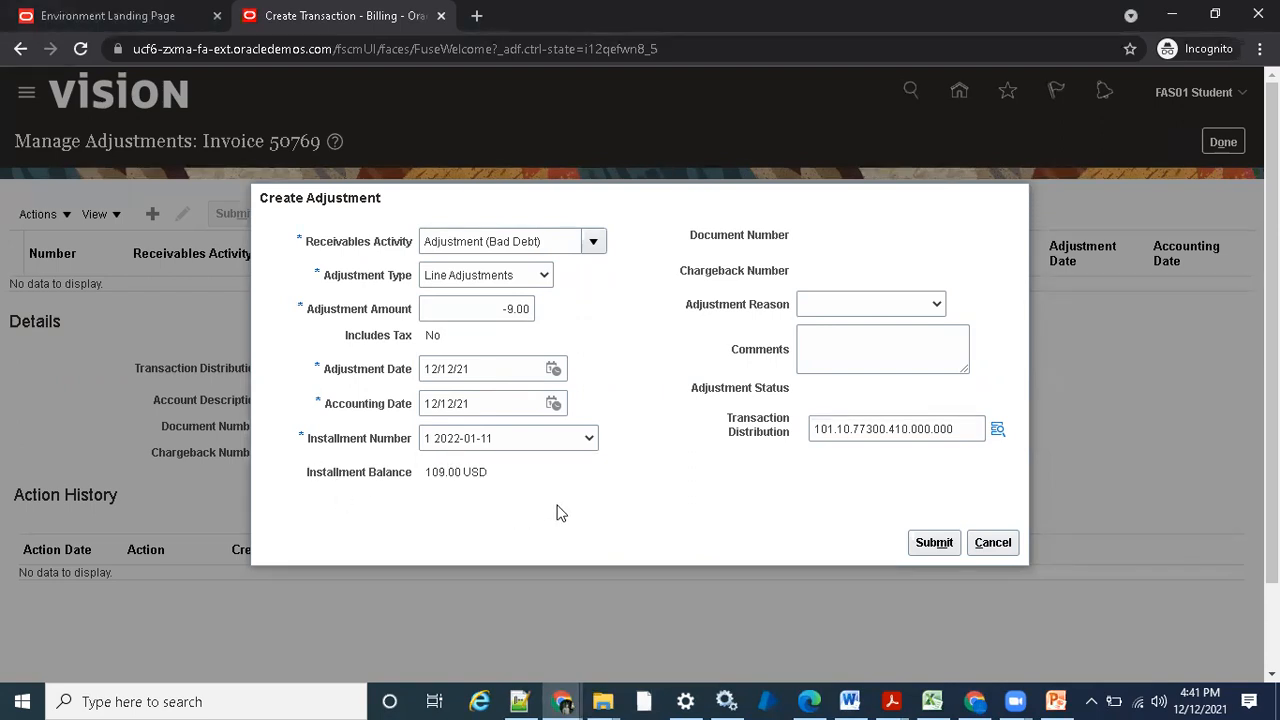
{"action": "left_click", "coordinate": [897, 305]}
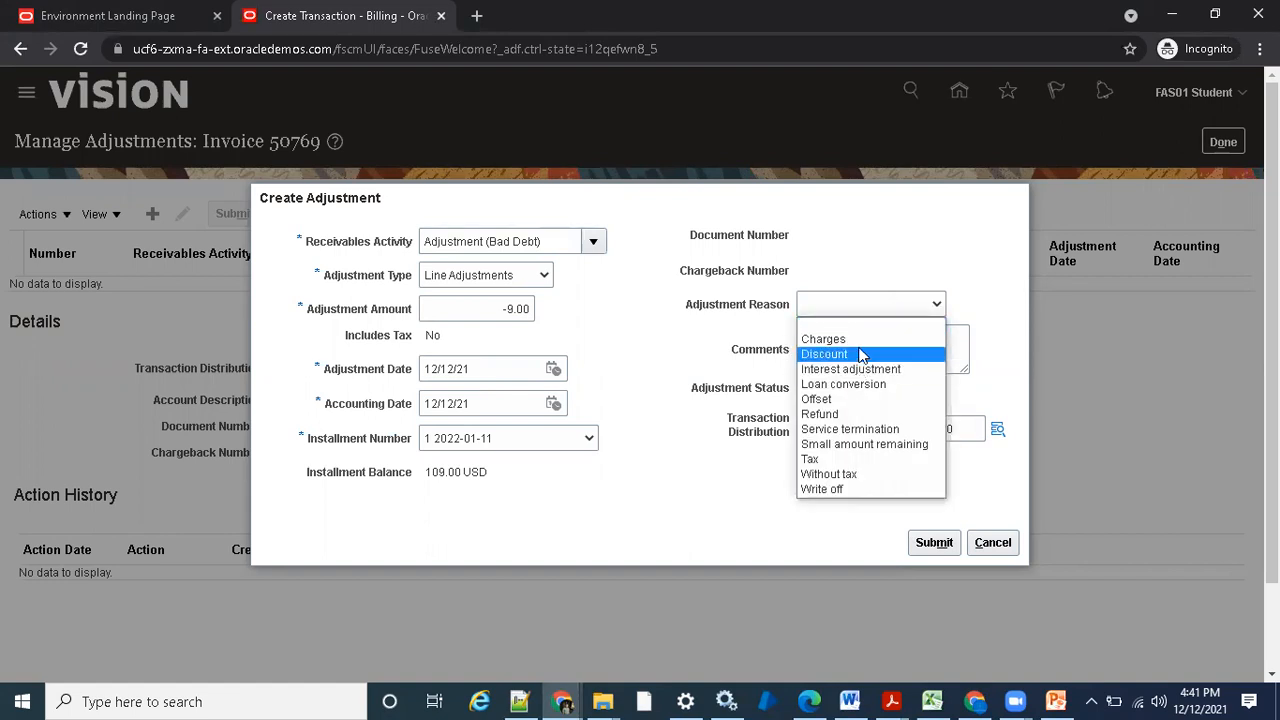
{"action": "left_click", "coordinate": [897, 408]}
{"action": "left_click", "coordinate": [845, 356]}
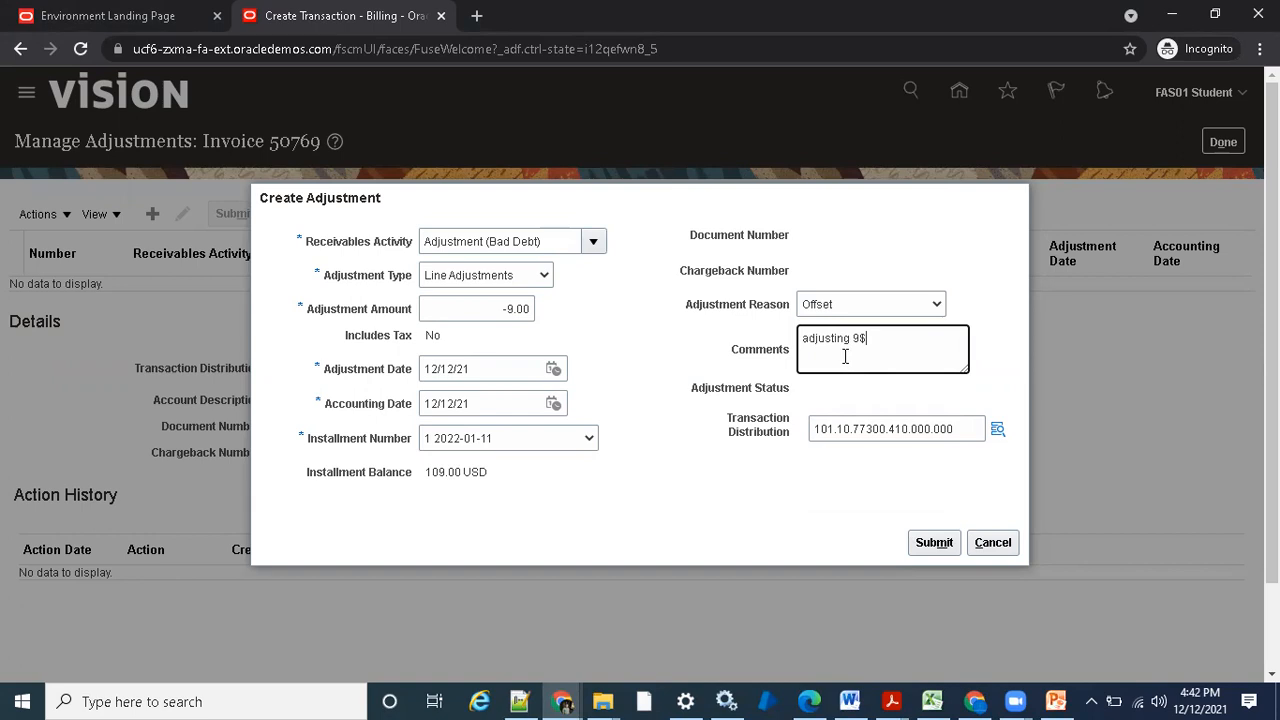
- Submit the bad debt adjustment and check its number and approval status in the adjustments list
{"action": "left_click", "coordinate": [926, 542]}
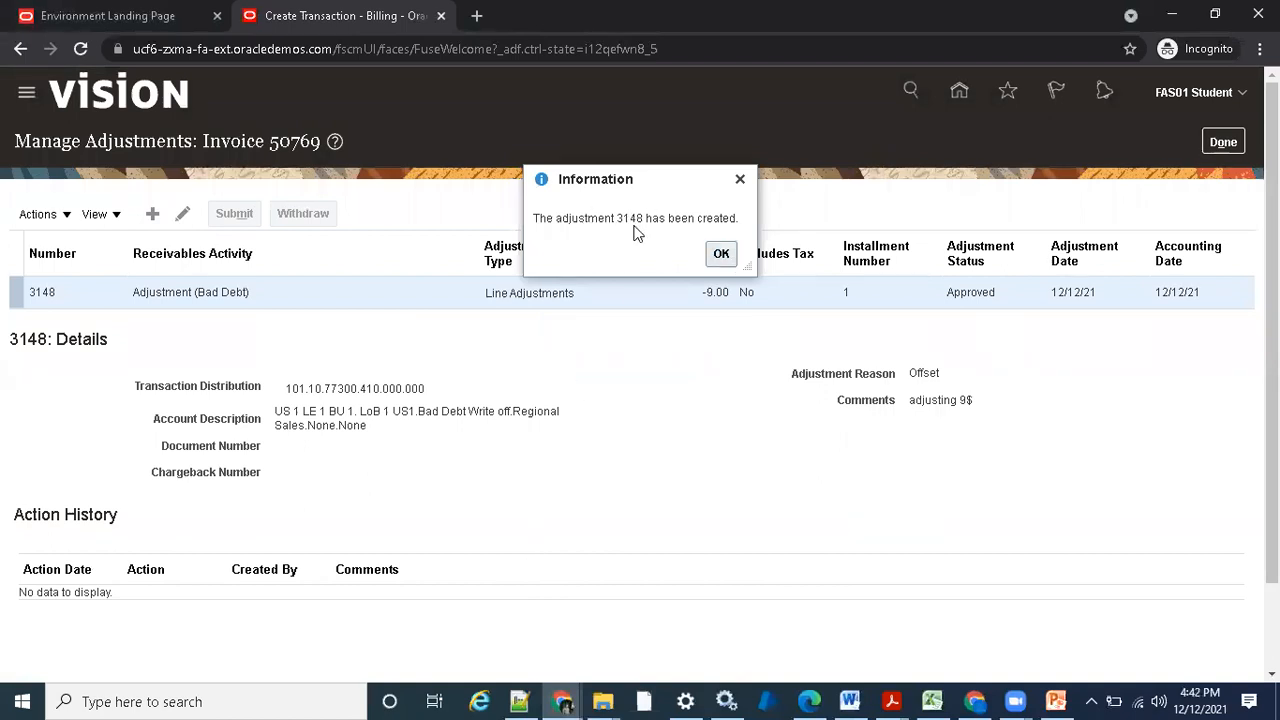
{"action": "double_click", "coordinate": [633, 219]}
{"action": "left_click", "coordinate": [721, 254]}
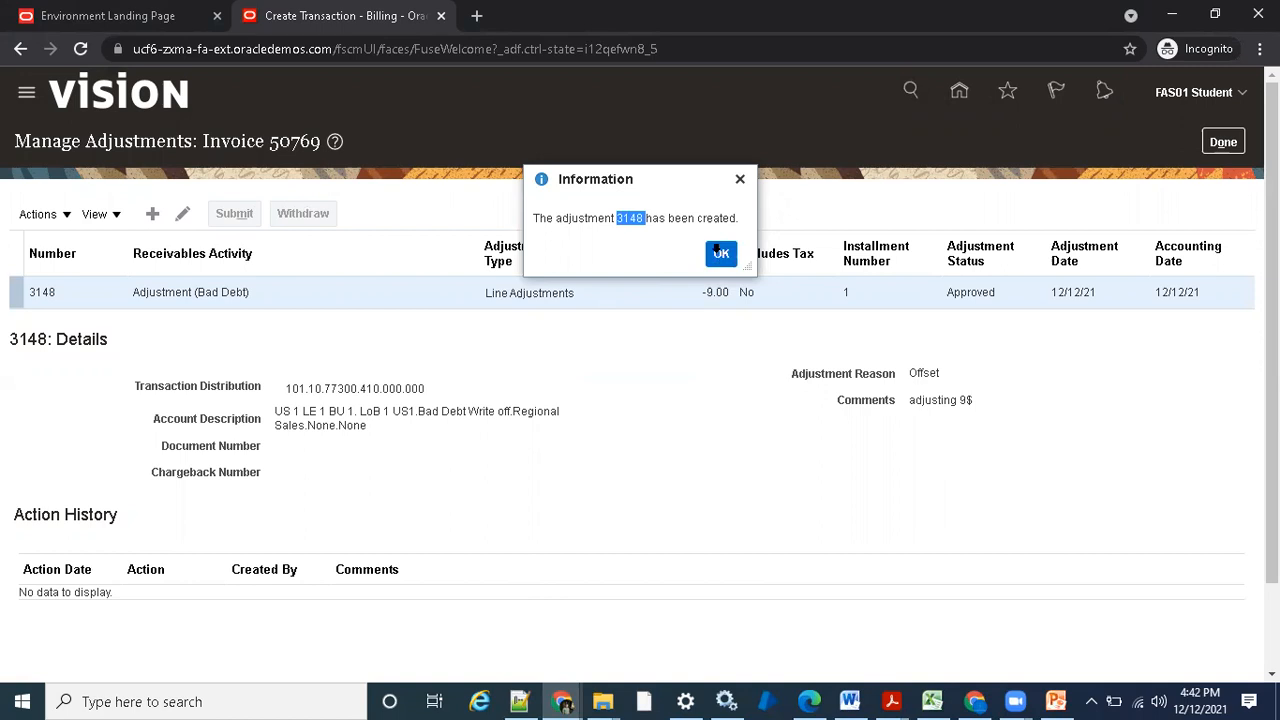
{"action": "double_click", "coordinate": [987, 292]}
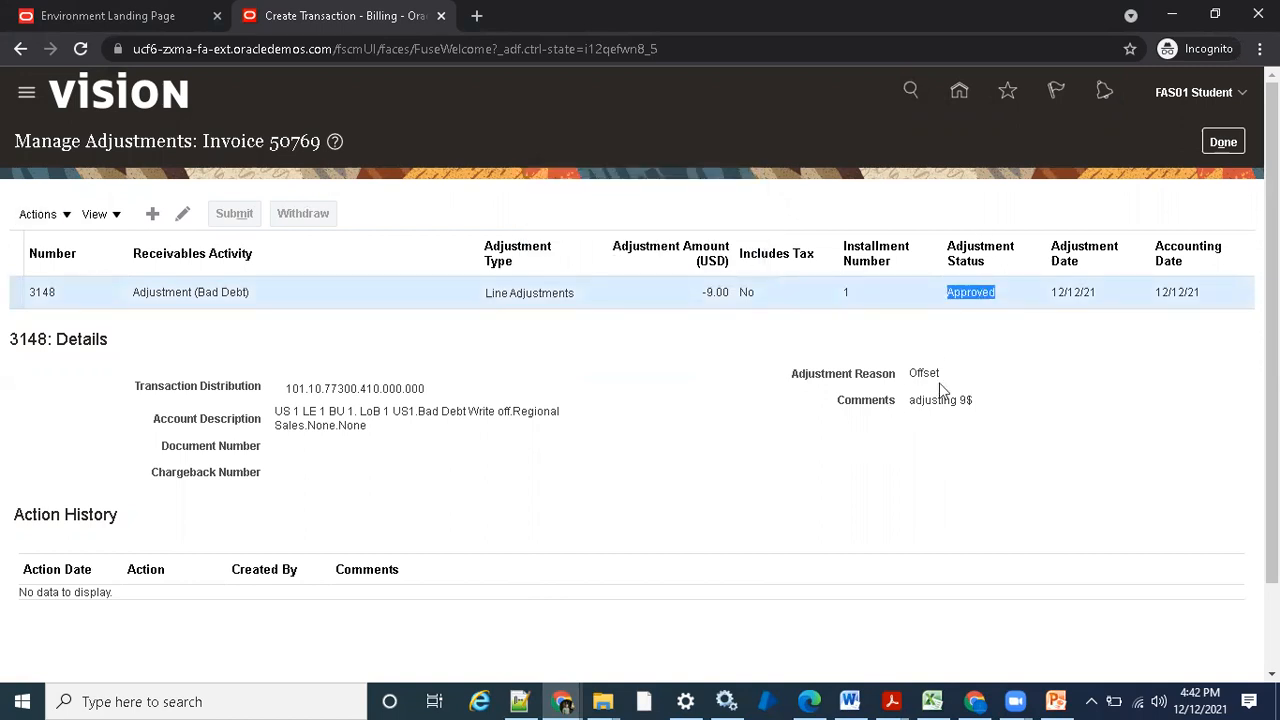
{"action": "left_click", "coordinate": [986, 338]}
{"action": "left_click", "coordinate": [965, 290]}
{"action": "left_click", "coordinate": [996, 314]}
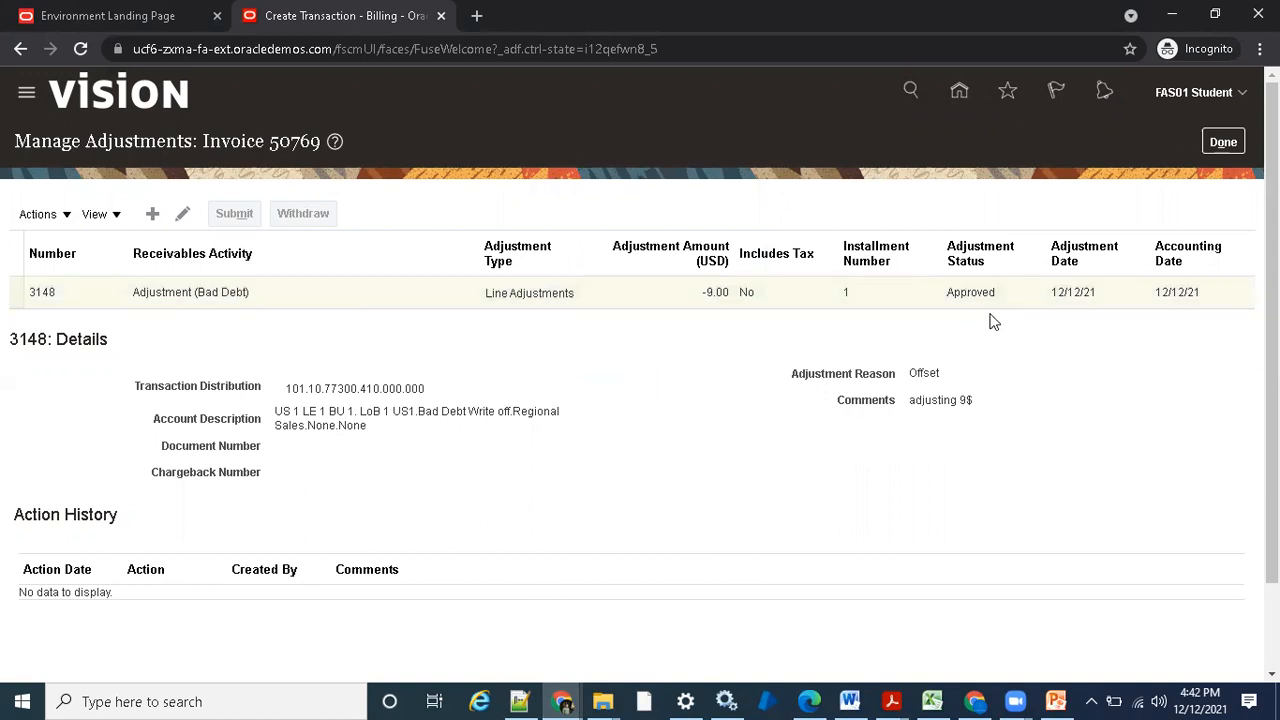
- Post the adjustment to the ledger, review its accounting lines and return to the invoice
{"action": "left_click", "coordinate": [40, 214]}
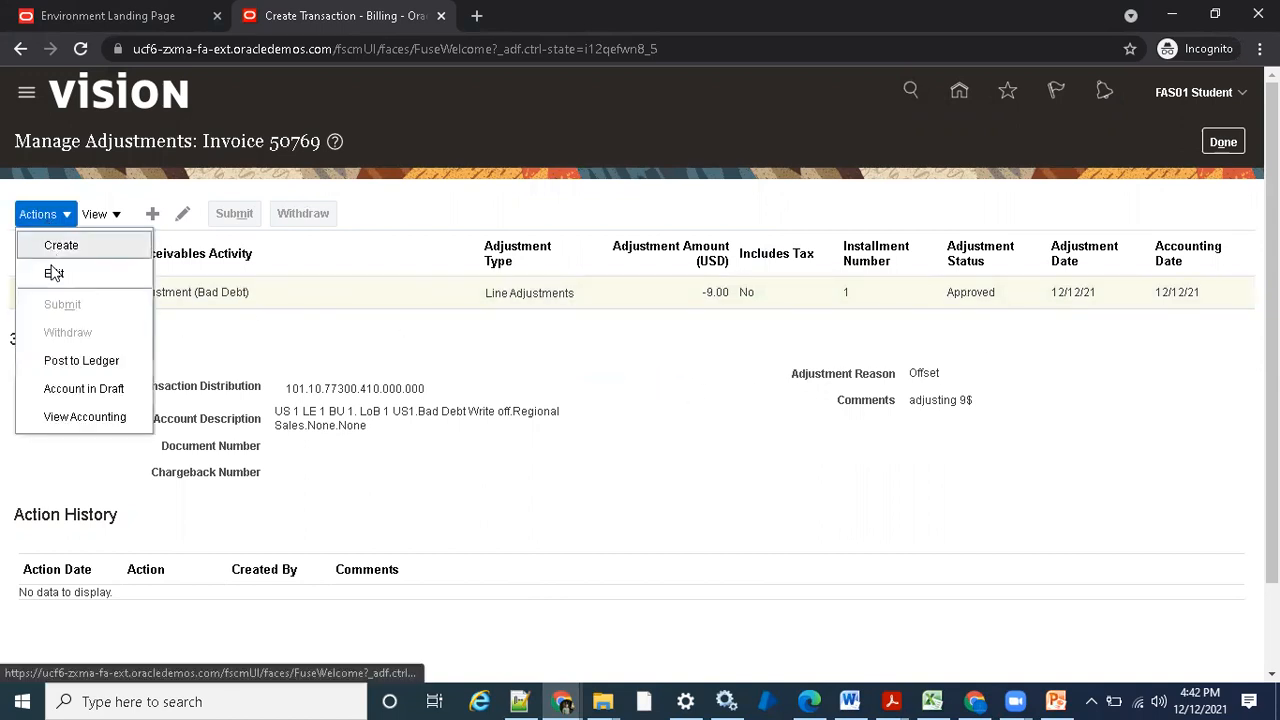
{"action": "left_click", "coordinate": [82, 361]}
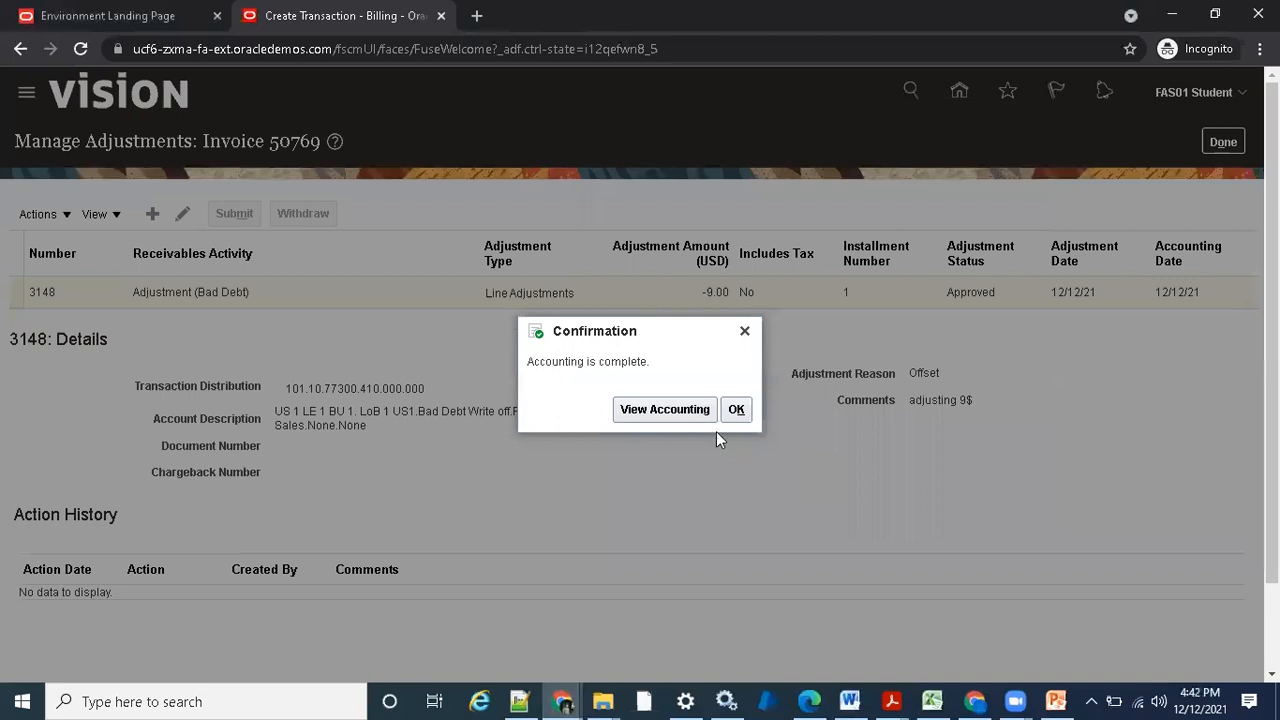
{"action": "left_click", "coordinate": [622, 409]}
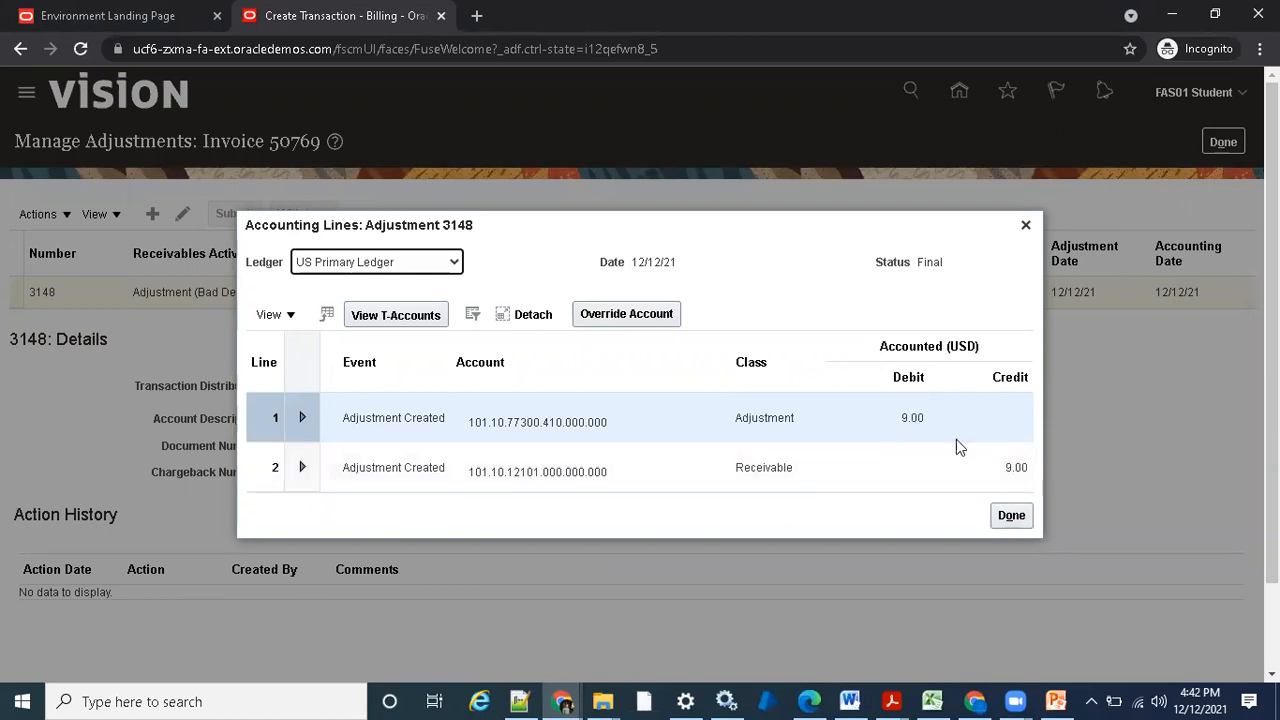
{"action": "left_click", "coordinate": [1011, 515]}
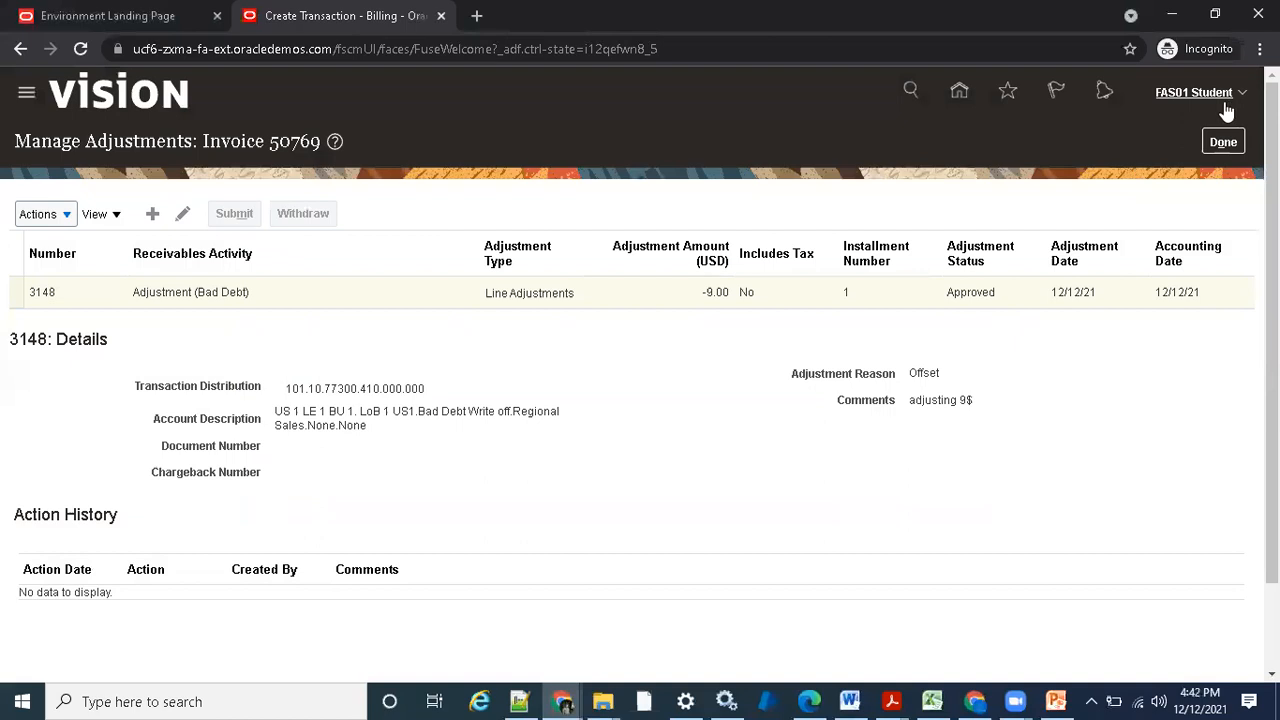
{"action": "left_click", "coordinate": [1220, 143]}
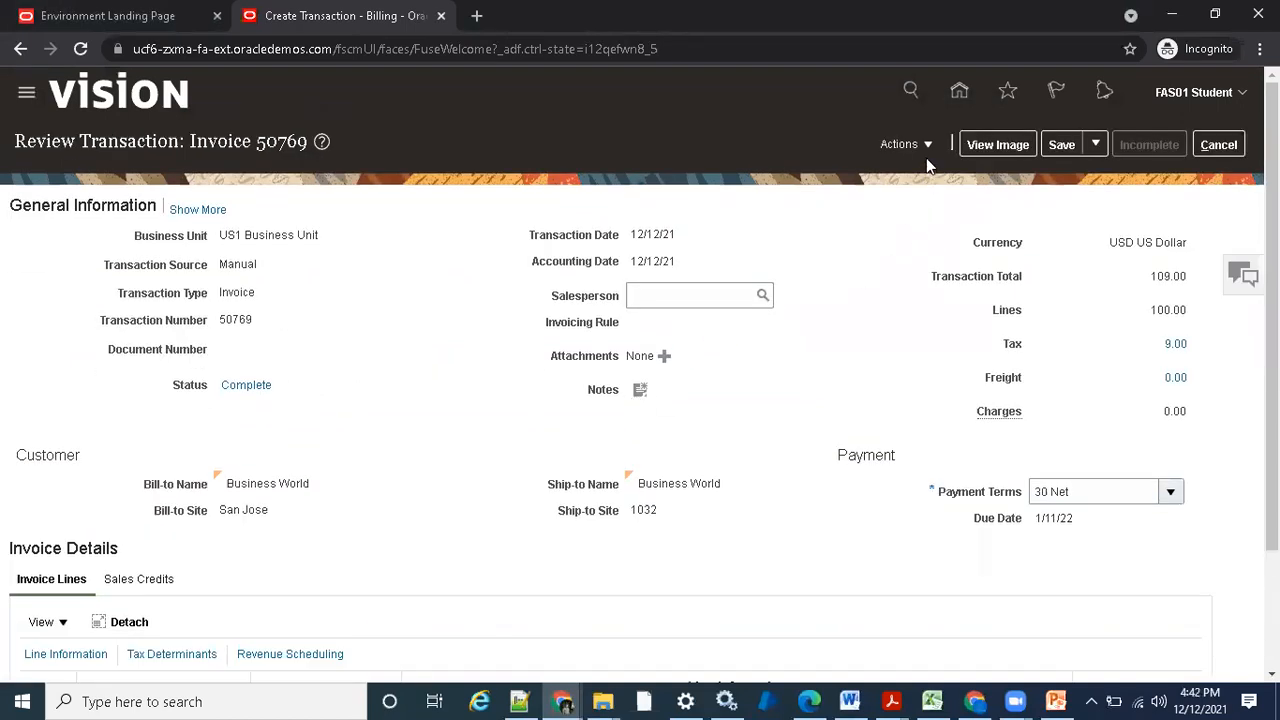
- Post the invoice to the ledger and review the receivable debit in its accounting lines
{"action": "left_click", "coordinate": [906, 144]}
{"action": "left_click", "coordinate": [966, 348]}
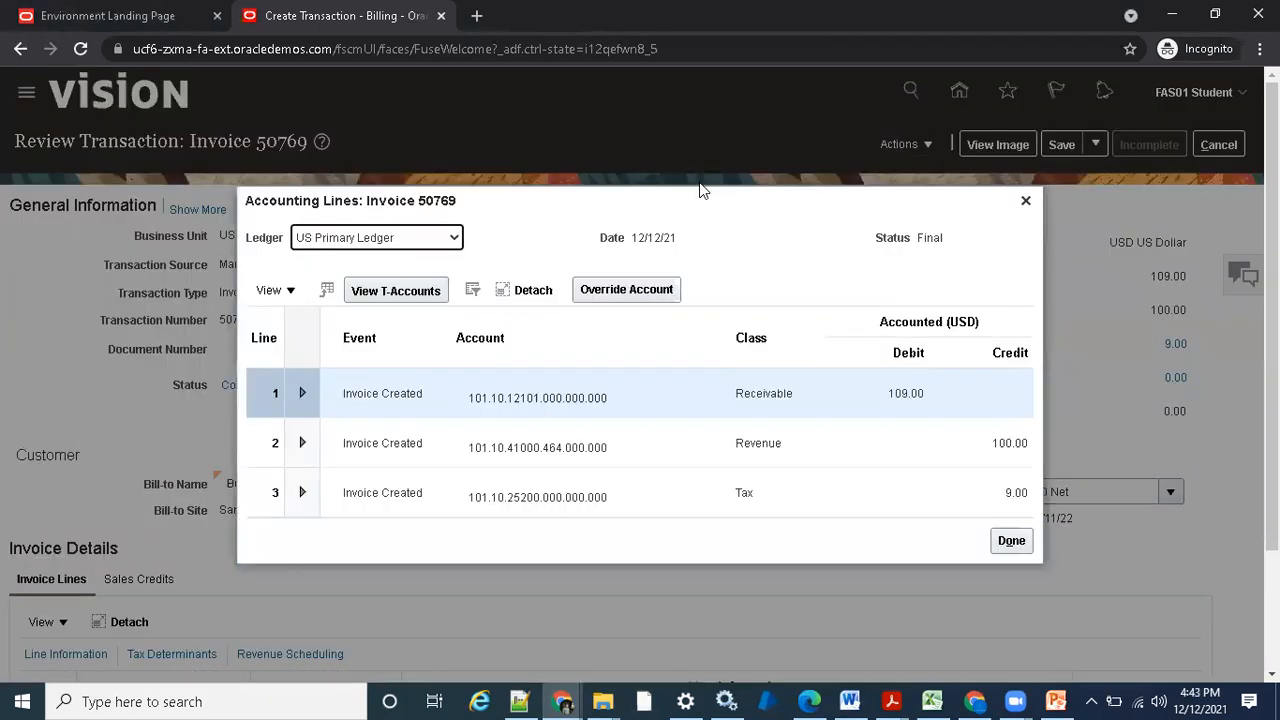
{"action": "double_click", "coordinate": [892, 393]}
{"action": "left_click", "coordinate": [929, 404]}
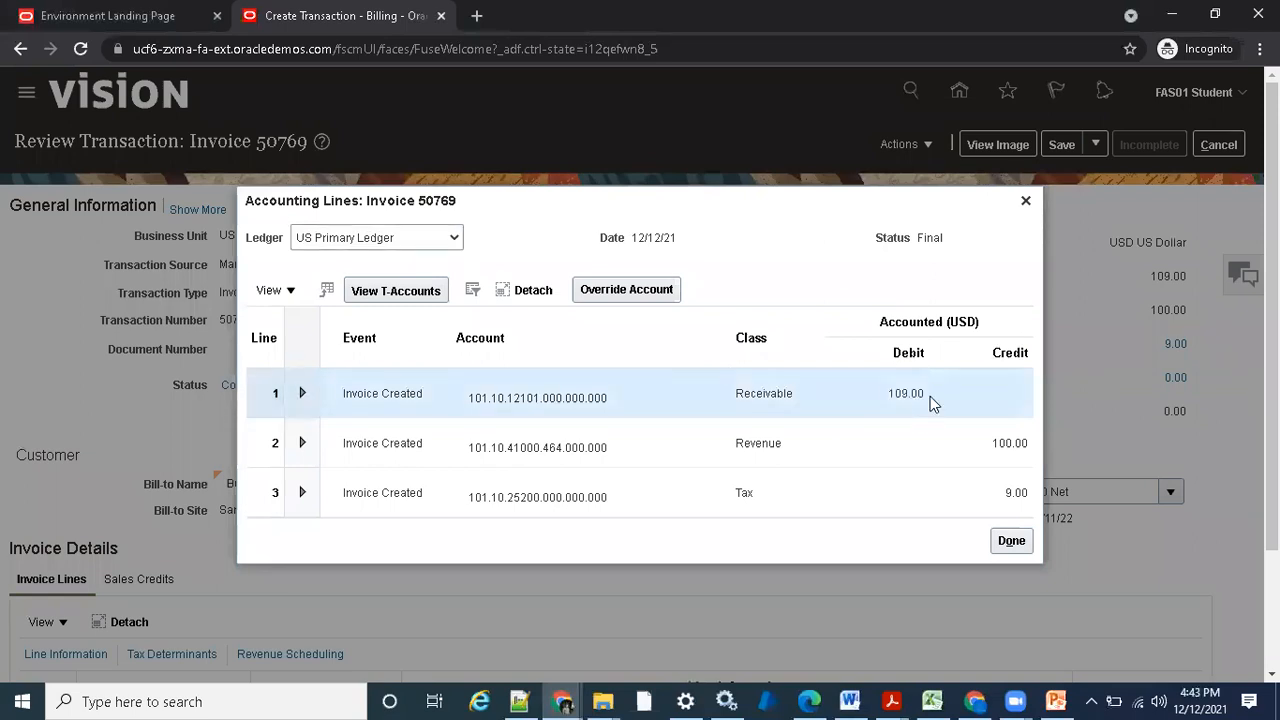
{"action": "left_click", "coordinate": [1030, 545]}
- Review the invoice's balance details, including the adjustments row, and close them
{"action": "left_click", "coordinate": [908, 146]}
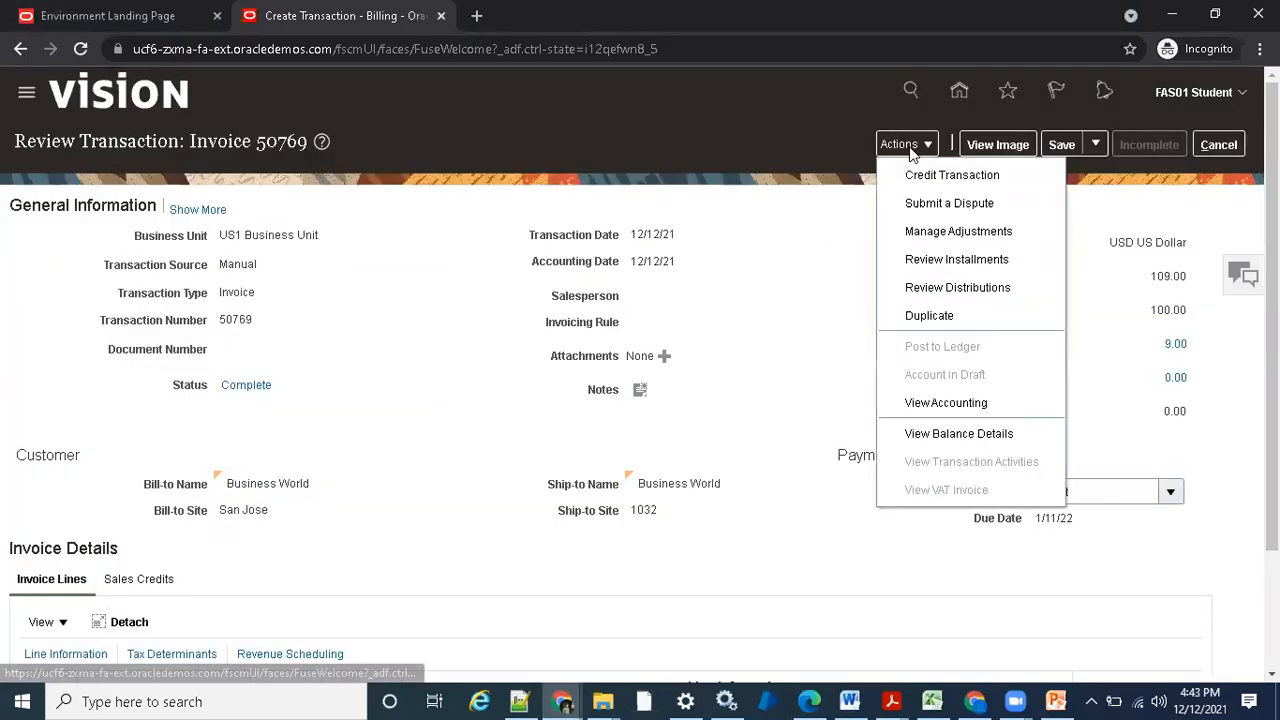
{"action": "left_click", "coordinate": [958, 433]}
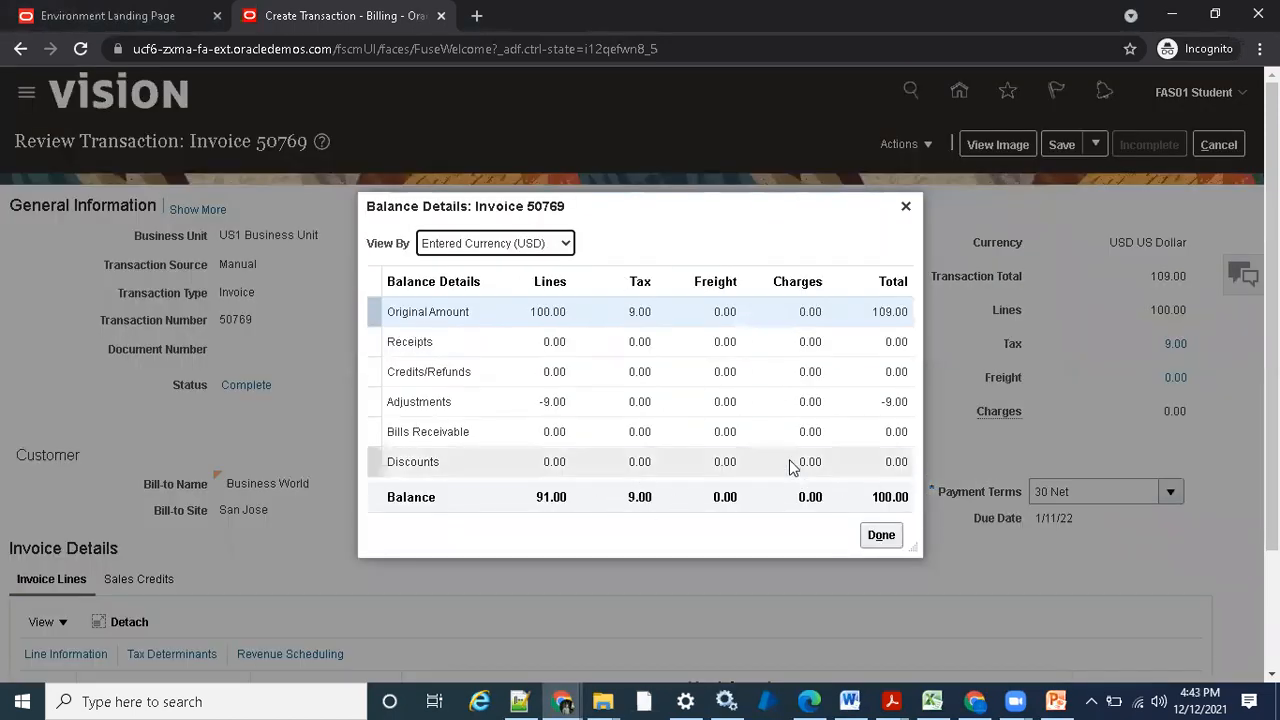
{"action": "left_click", "coordinate": [539, 406]}
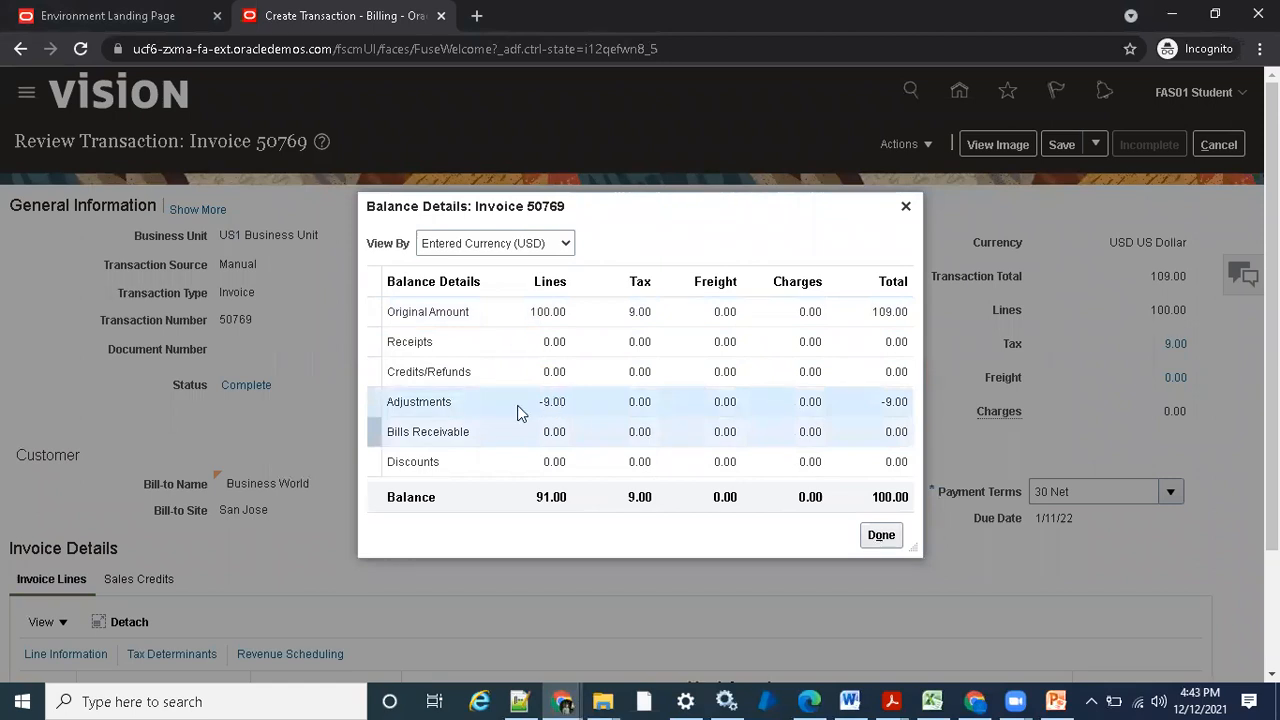
{"action": "left_click", "coordinate": [885, 536]}
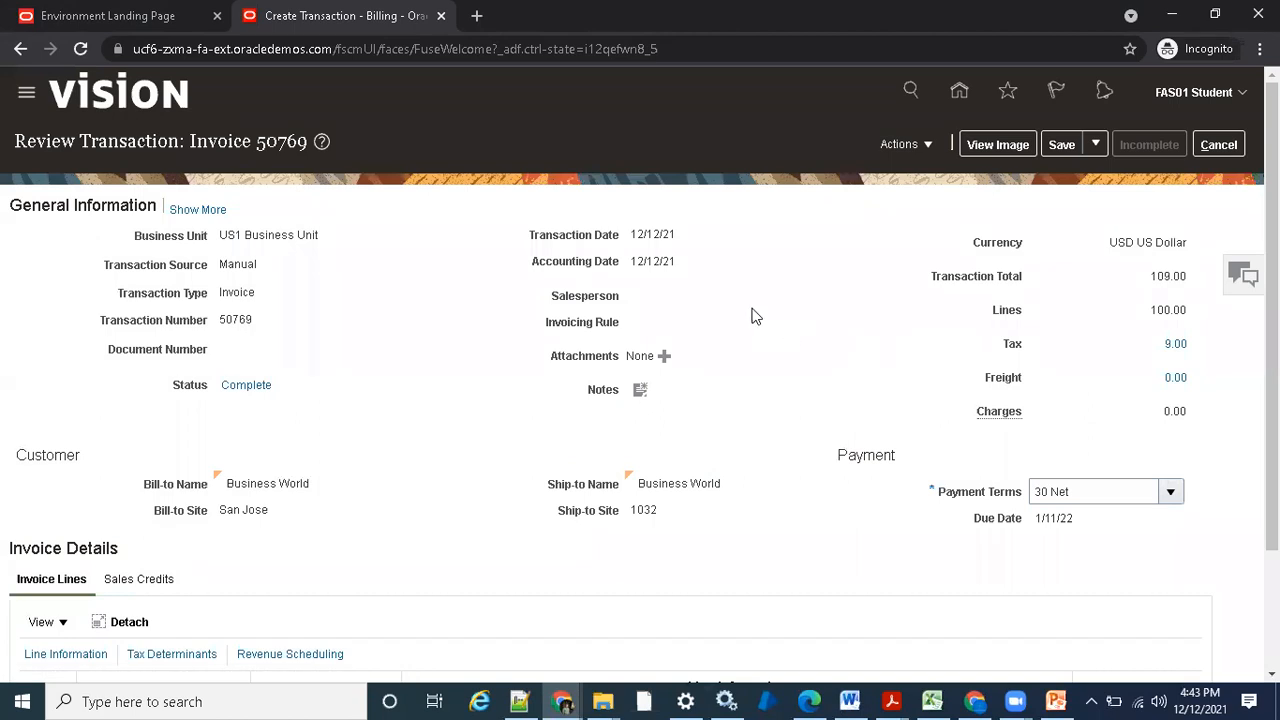